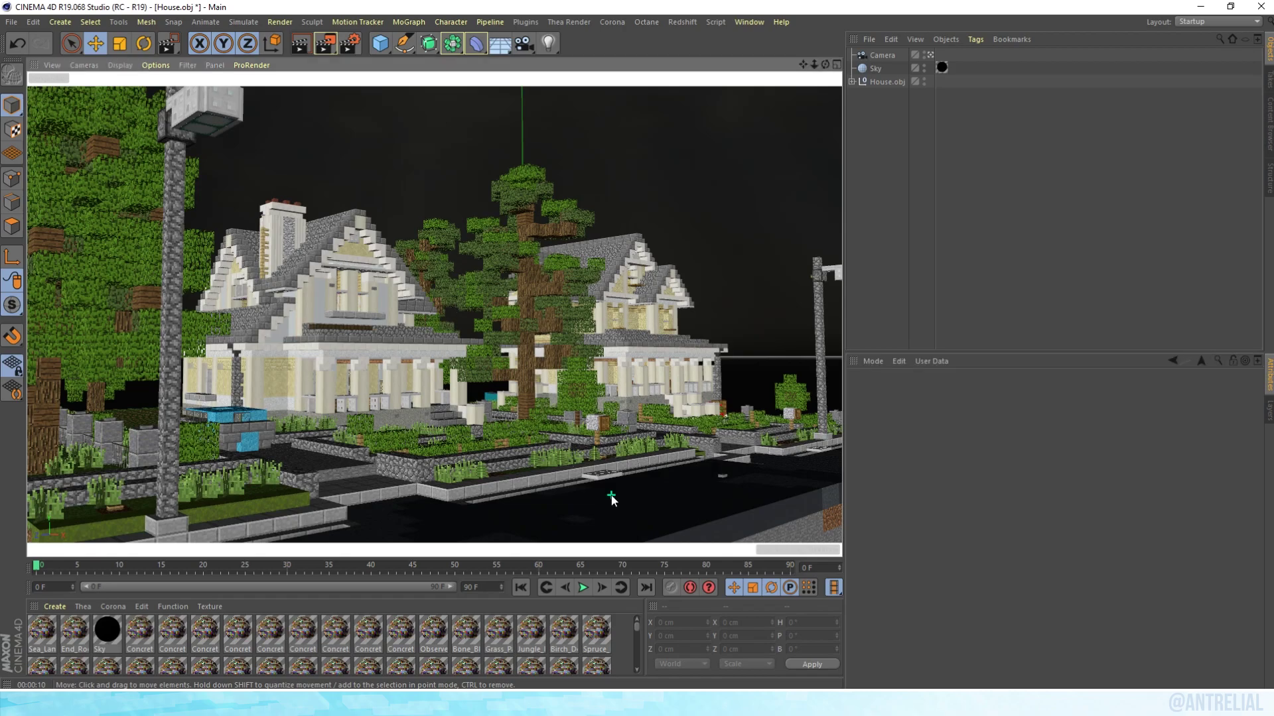
# Step: Review the ambient occlusion, GI and Sky settings, then run and stop a test render
pyautogui.click(348, 45)
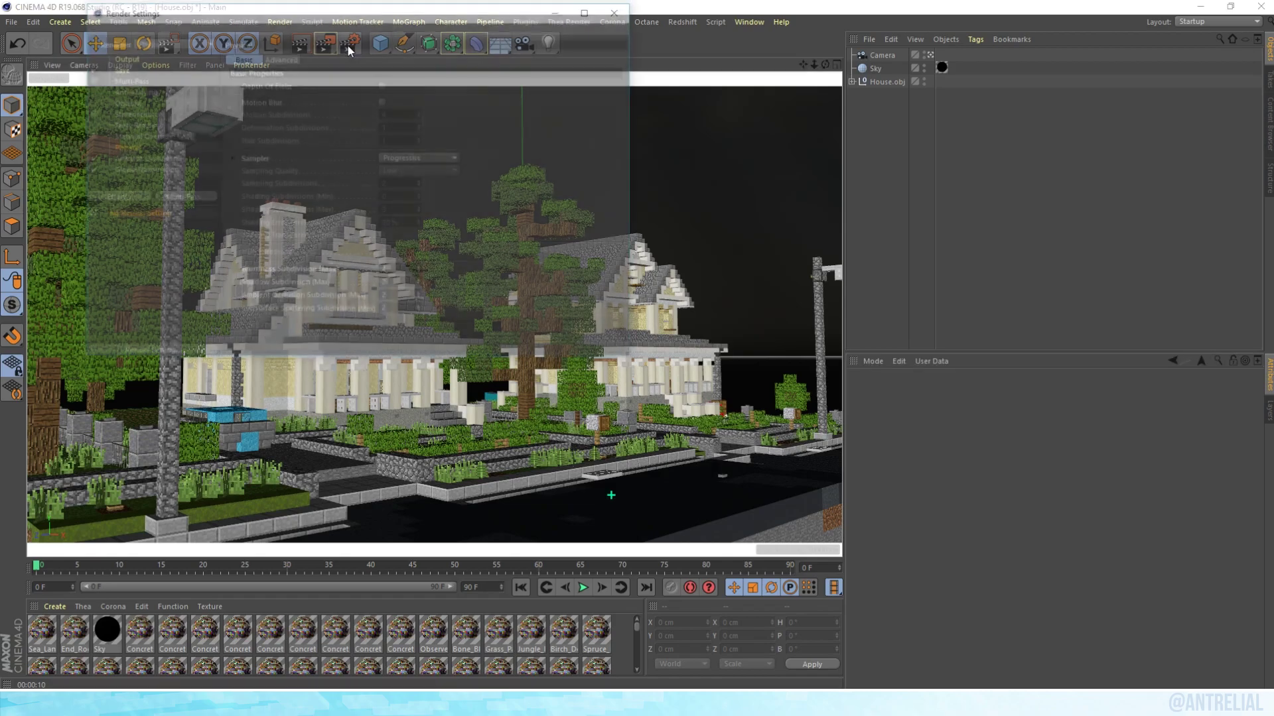
pyautogui.click(133, 159)
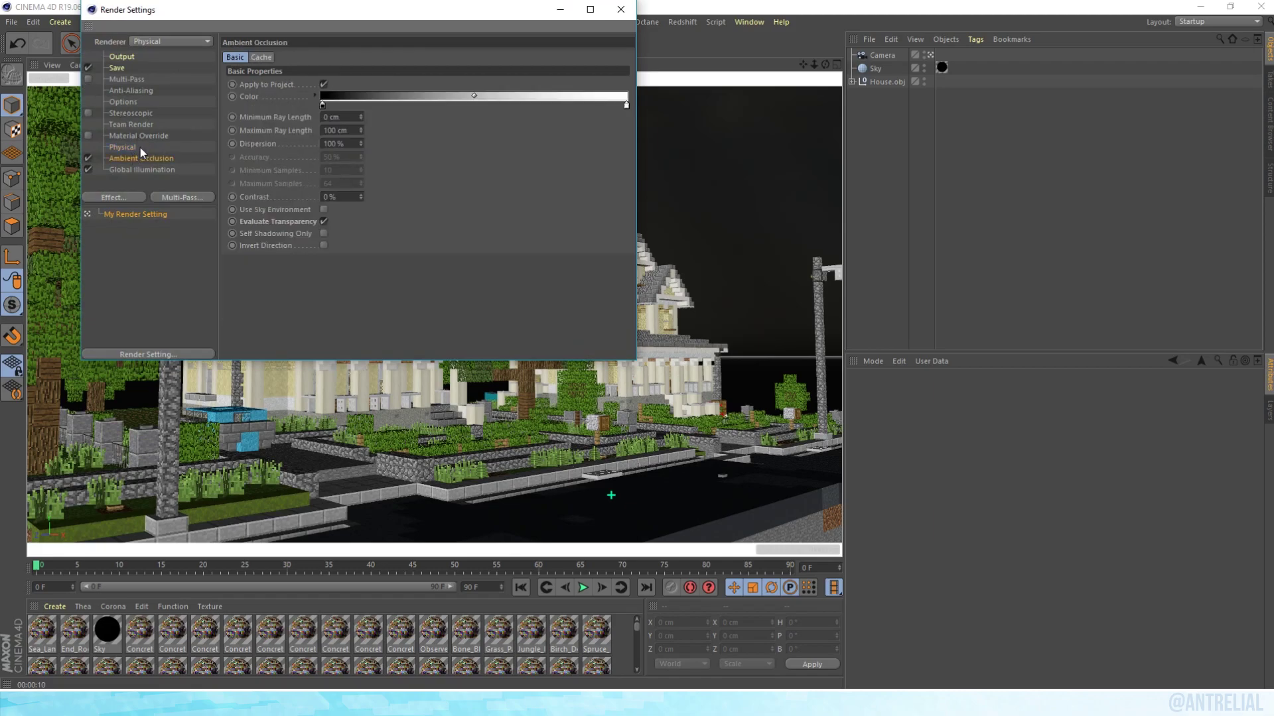
pyautogui.click(143, 170)
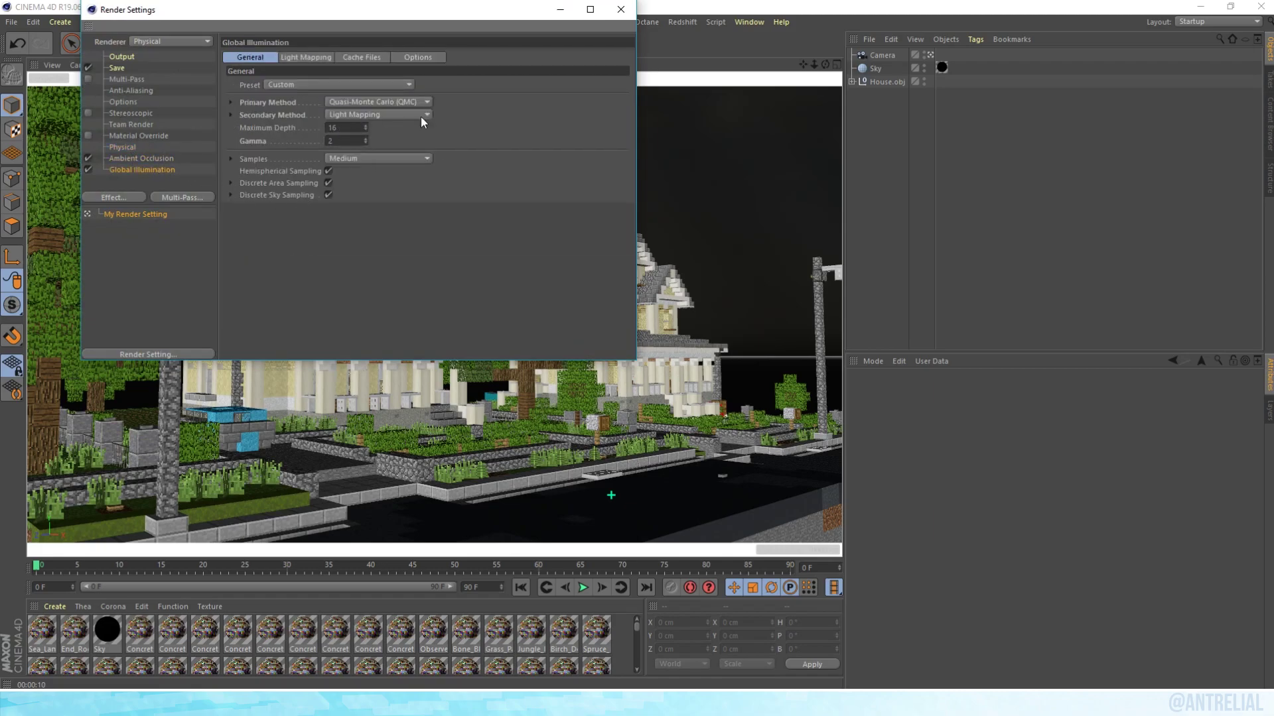
pyautogui.click(618, 21)
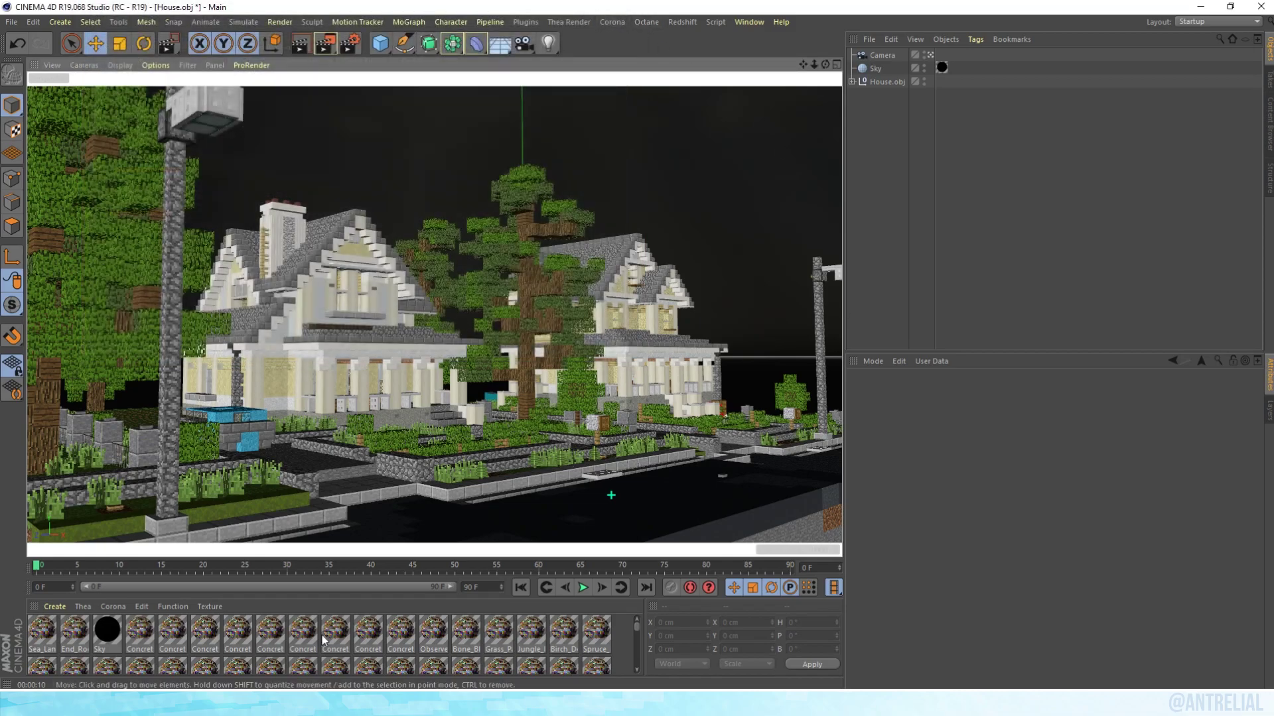
pyautogui.click(875, 68)
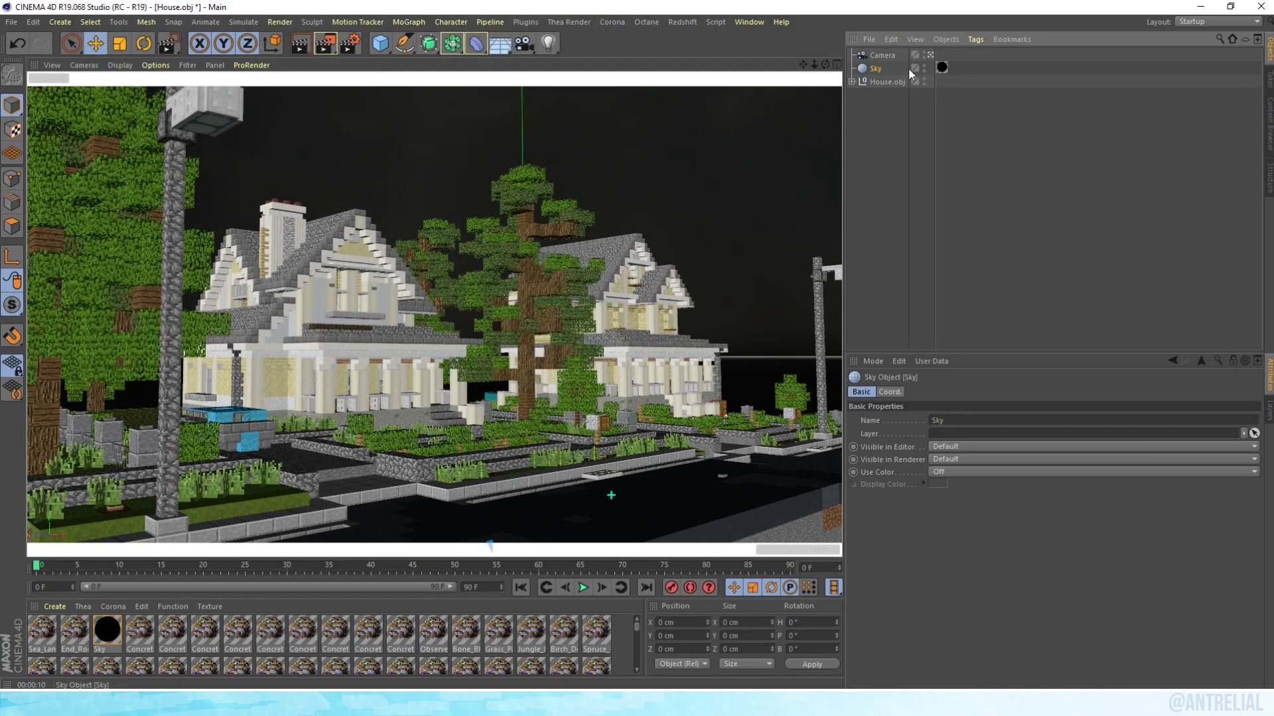
pyautogui.click(300, 44)
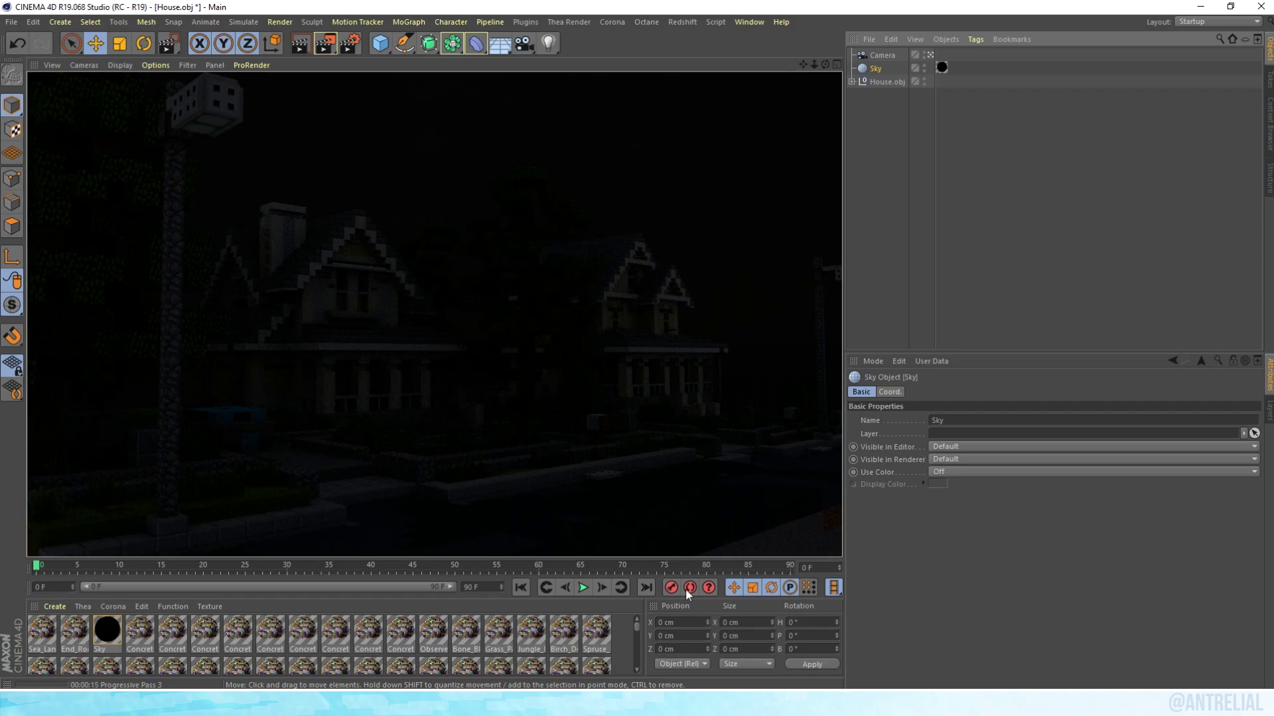
pyautogui.click(617, 630)
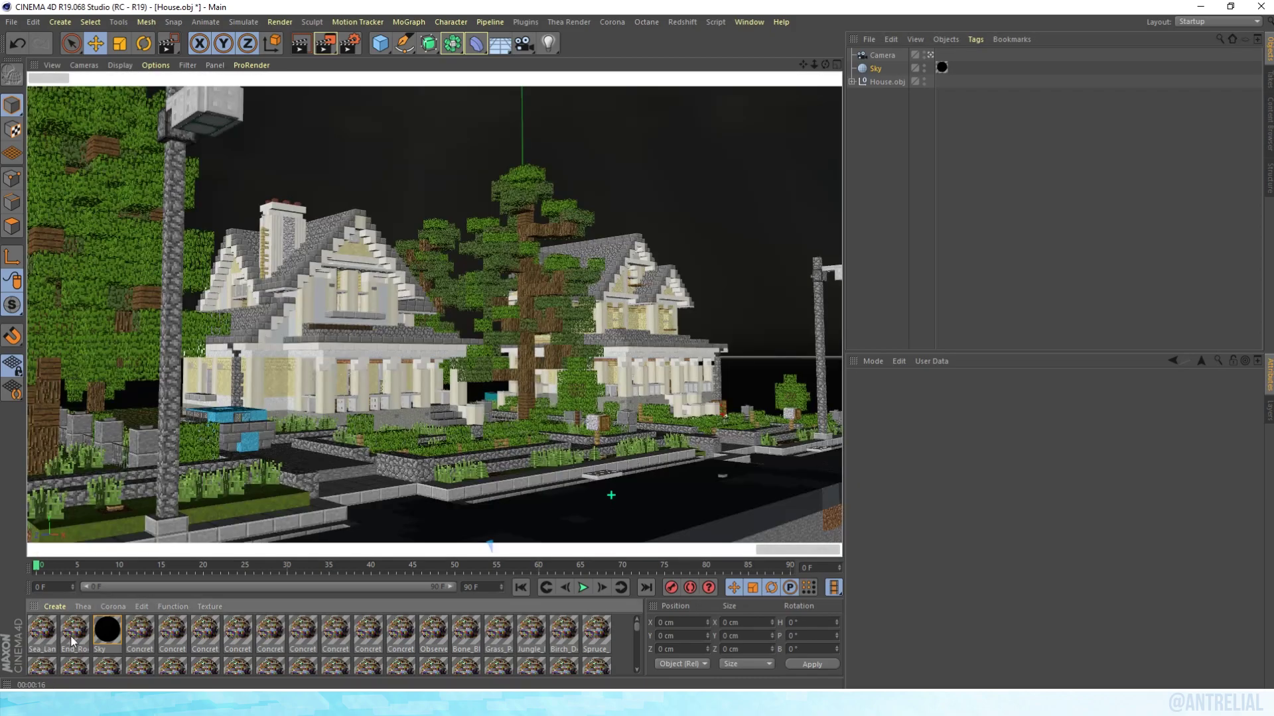
# Step: Enable luminance on both the End_Rod and Sea_Lantern materials
pyautogui.click(67, 635)
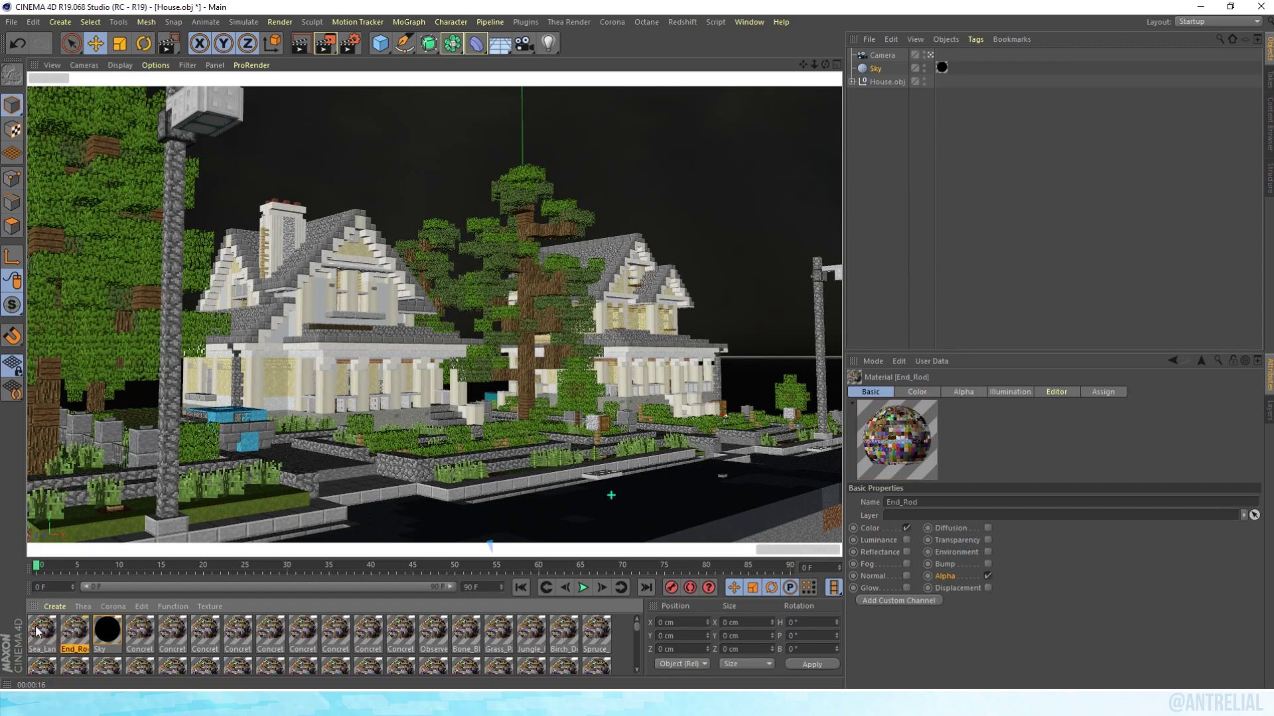
pyautogui.keyDown('ctrl'); pyautogui.click(47, 634); pyautogui.keyUp('ctrl')
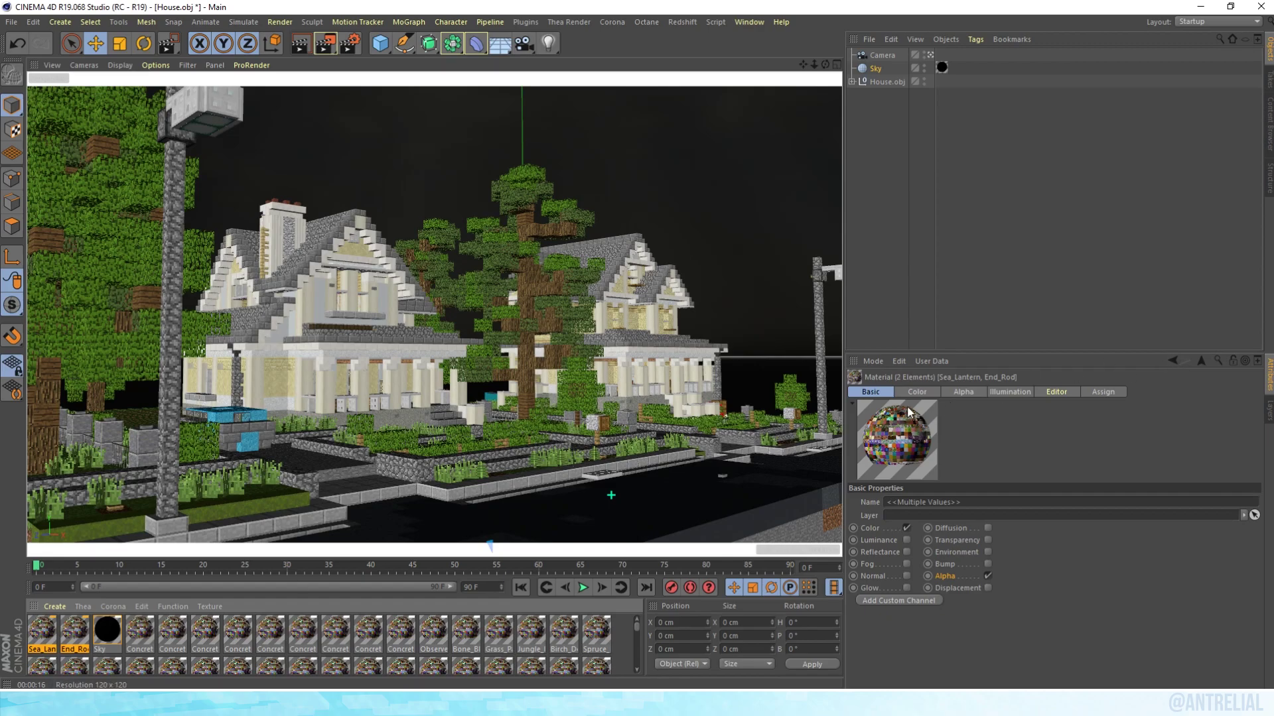
pyautogui.click(905, 540)
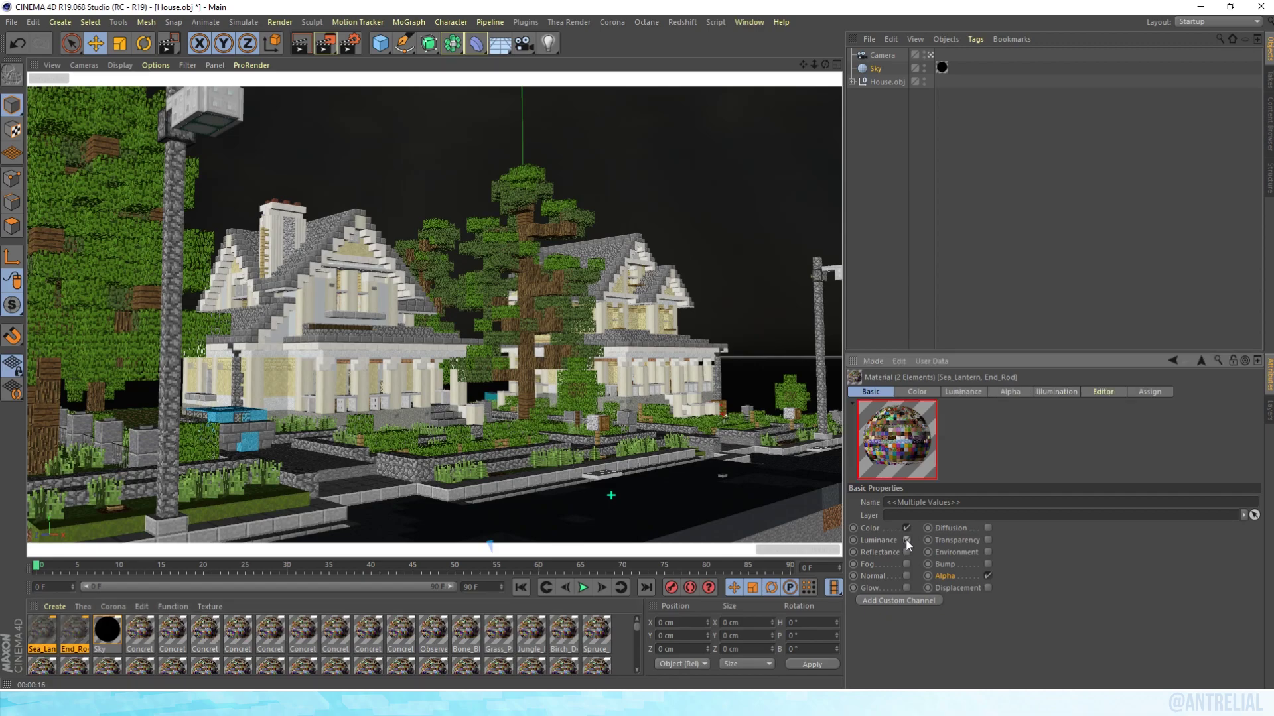
pyautogui.click(966, 392)
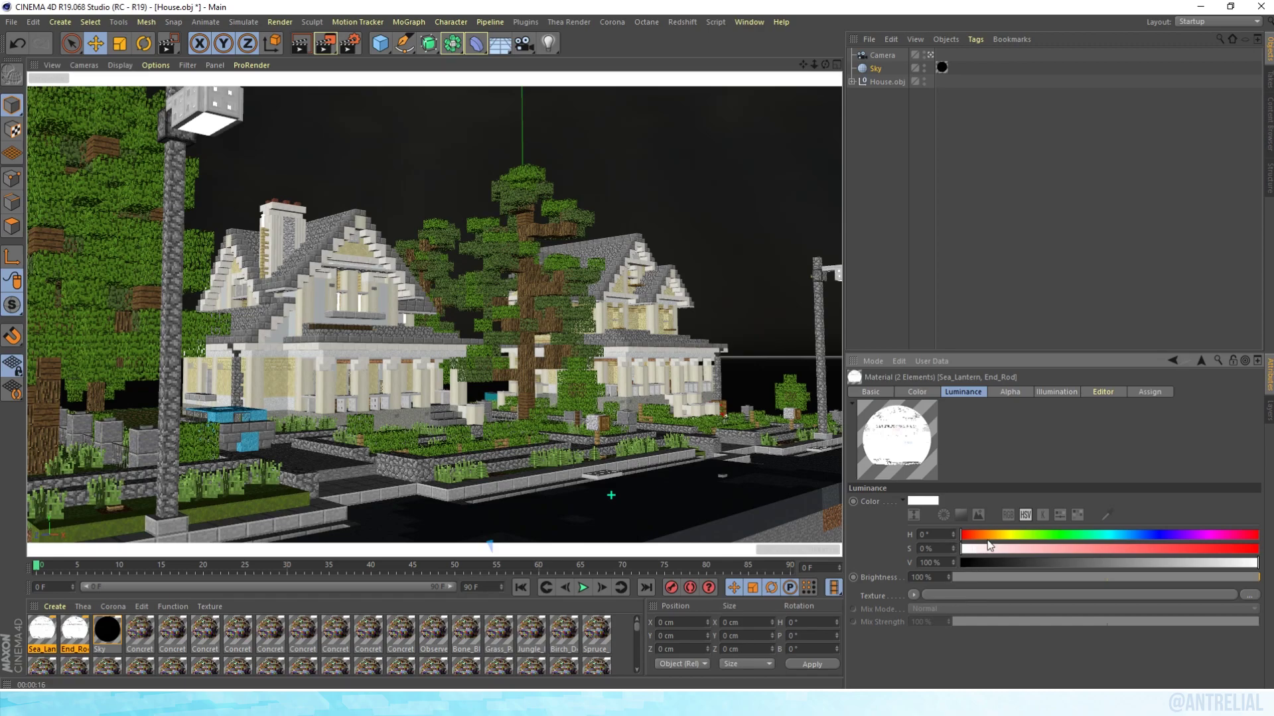
# Step: Make End_Rod's luminance orange: H 38°, S 78%, brightness 150%
pyautogui.click(76, 630)
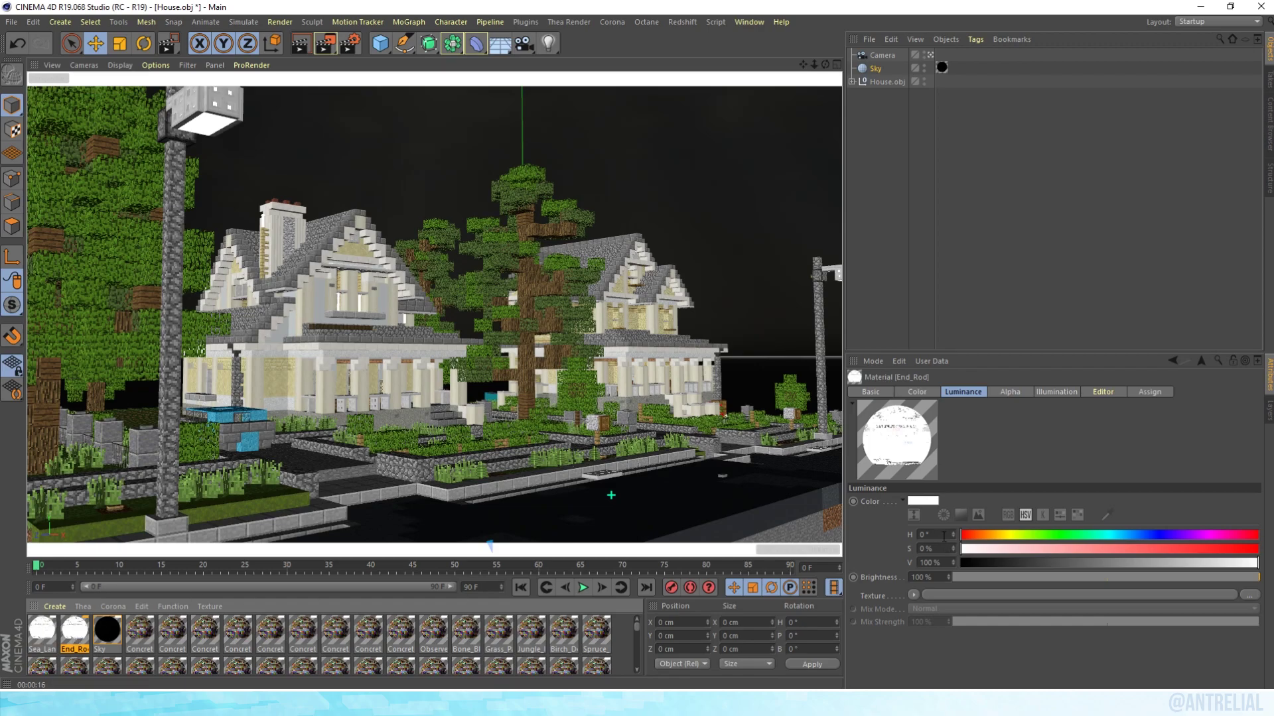
pyautogui.click(987, 535)
pyautogui.moveTo(1128, 549); pyautogui.dragTo(1262, 544)
pyautogui.click(1193, 547)
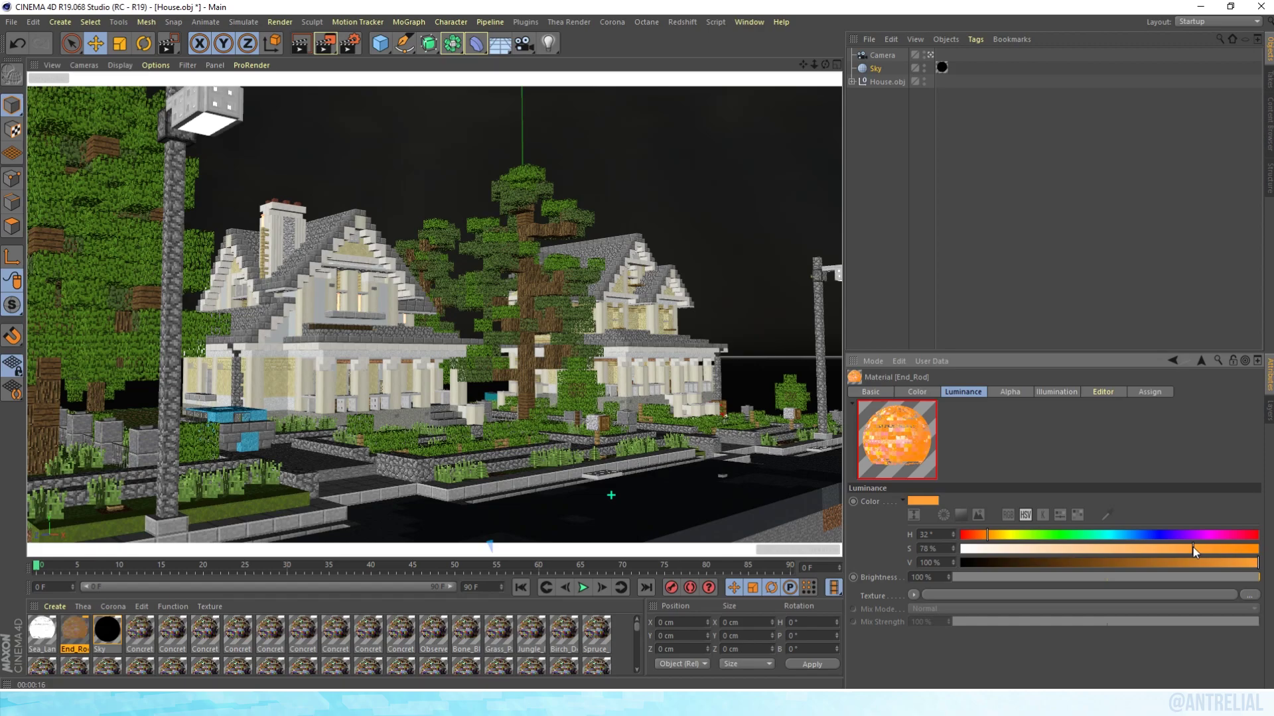
pyautogui.click(993, 543)
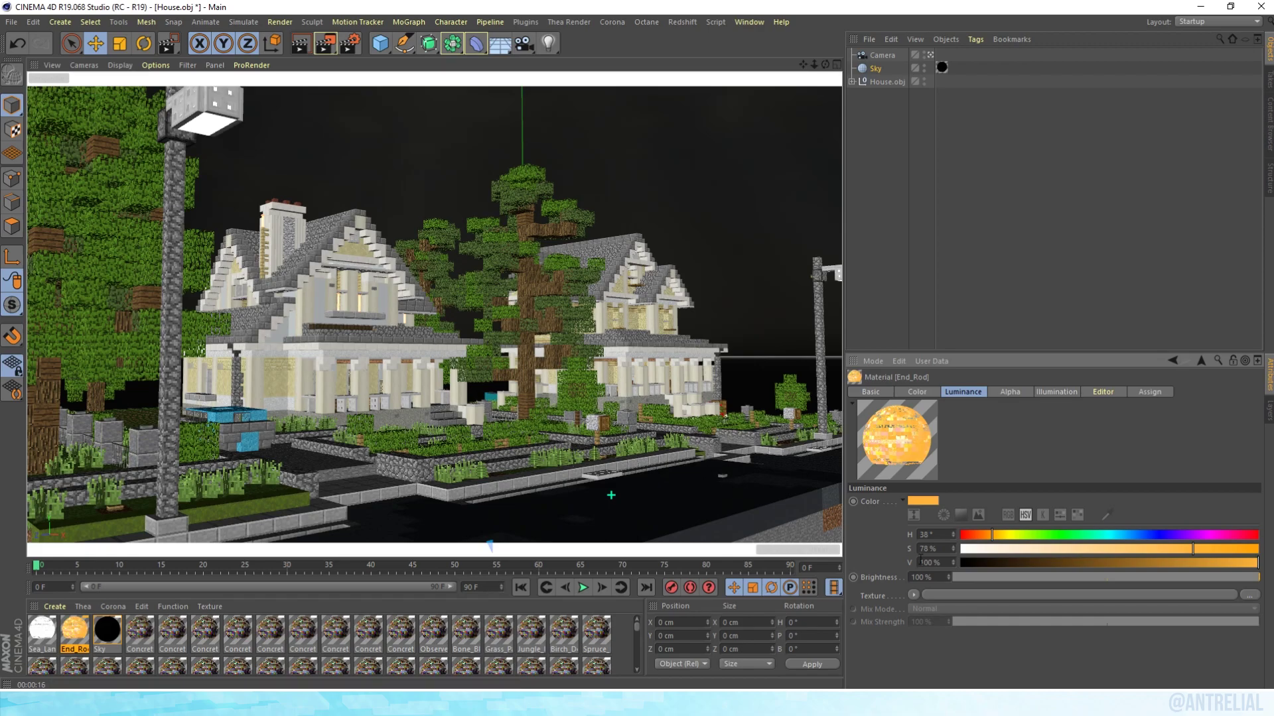
pyautogui.doubleClick(928, 577)
pyautogui.write('150')
pyautogui.press('Return')
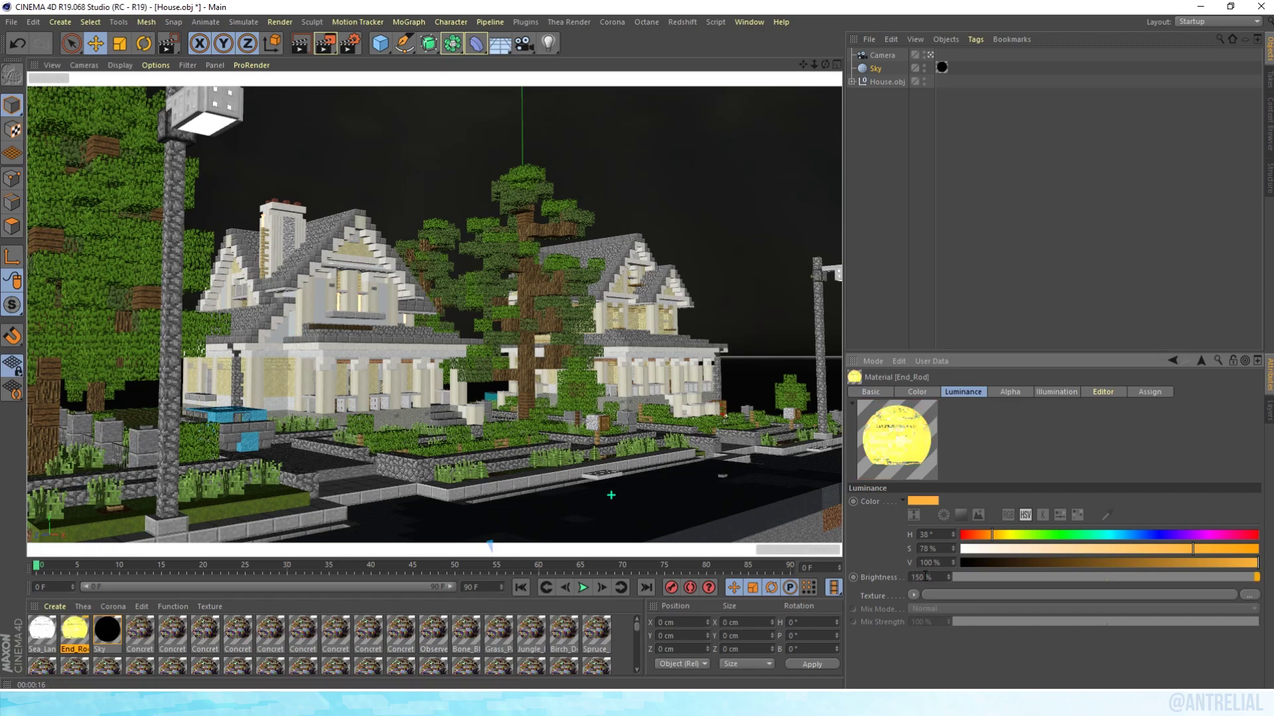
# Step: Load sea_lantern_block.png as Sea_Lantern's luminance texture, with sampling set to None
pyautogui.click(41, 630)
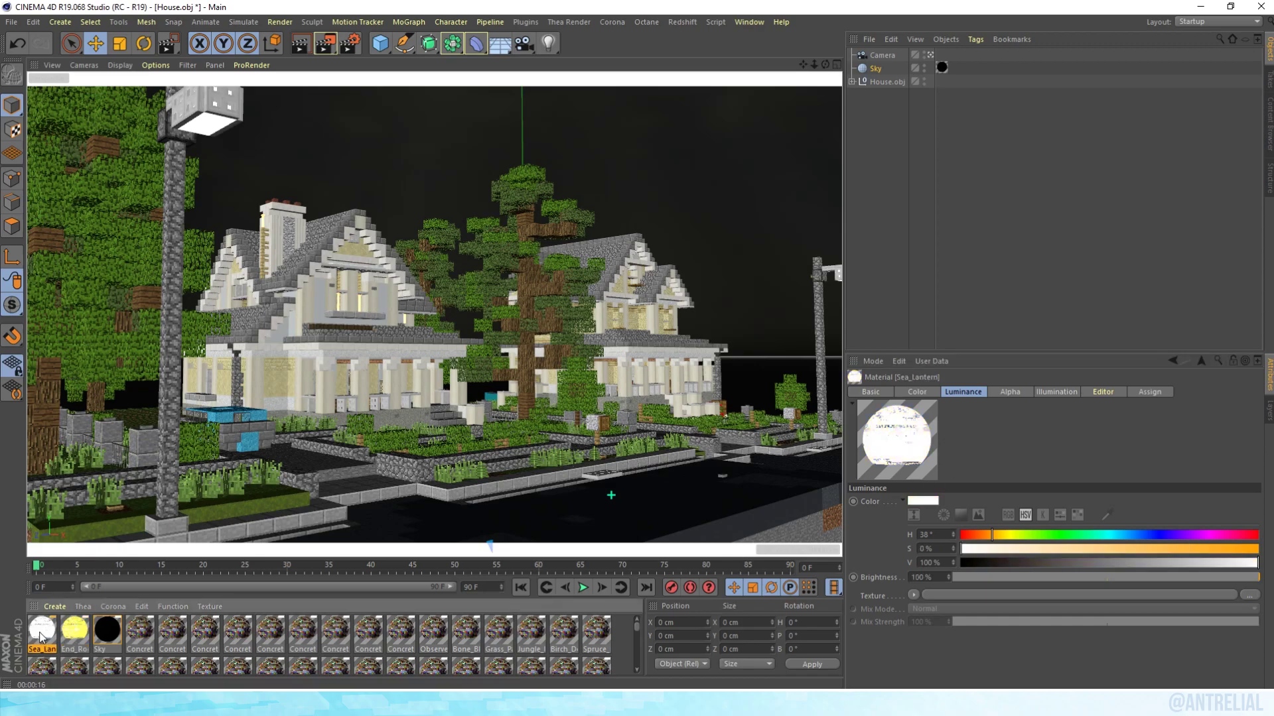
pyautogui.click(1251, 597)
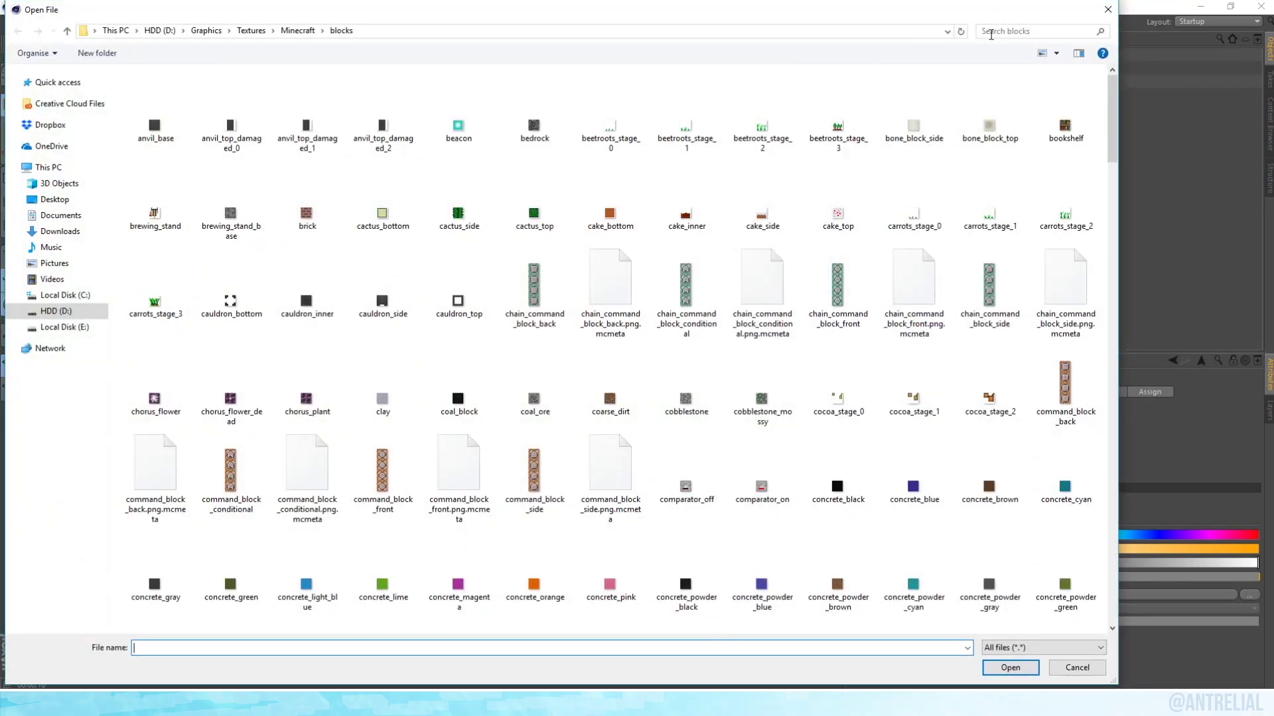
pyautogui.click(996, 30)
pyautogui.write('sea')
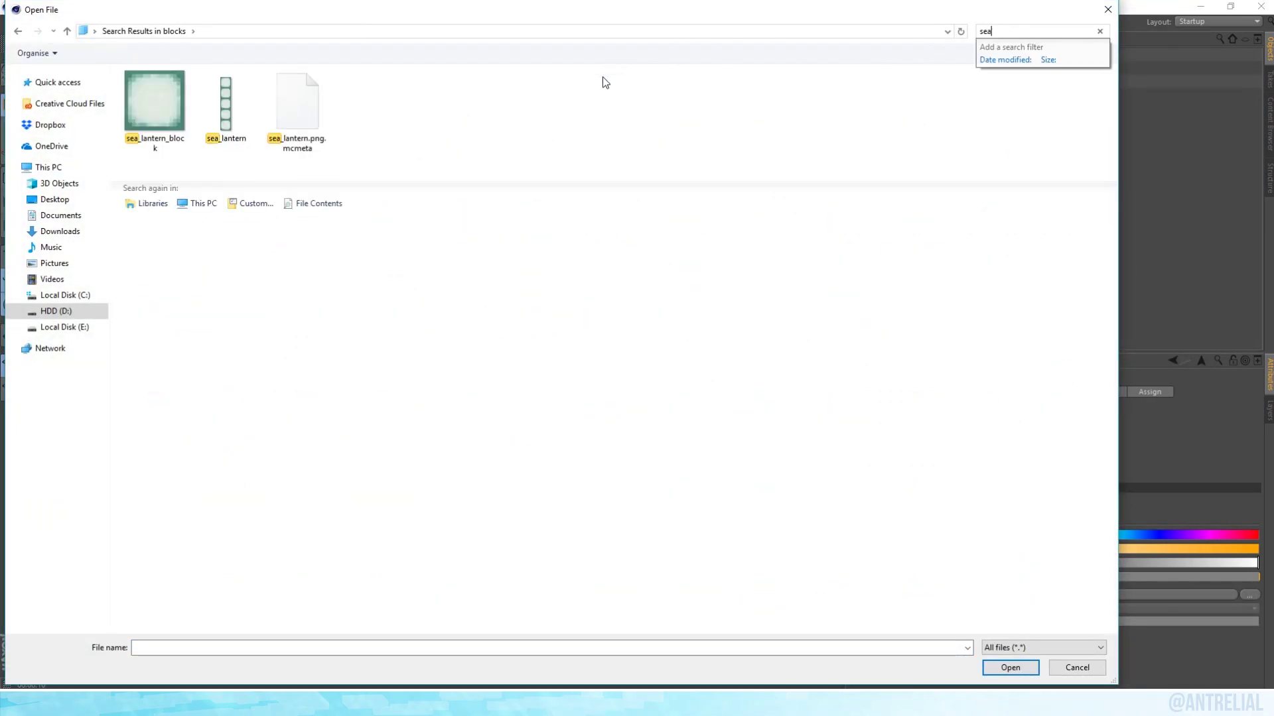
pyautogui.doubleClick(174, 98)
pyautogui.click(714, 402)
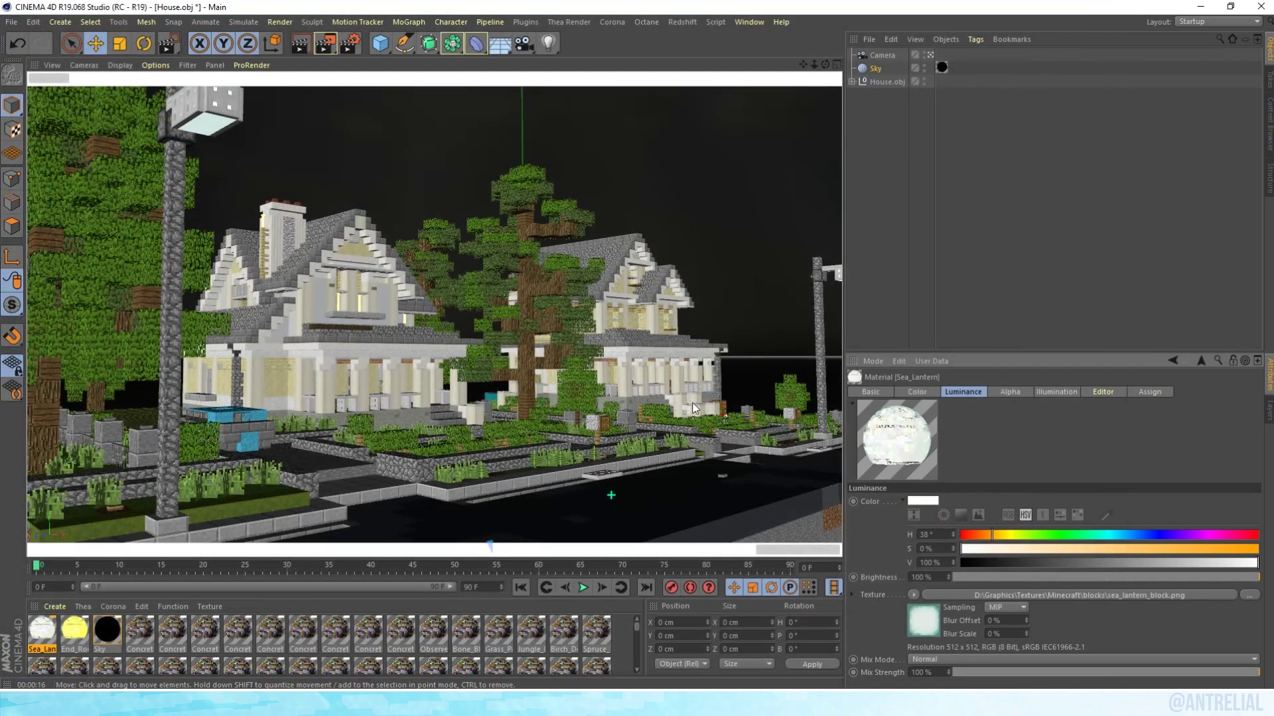
pyautogui.click(1008, 611)
pyautogui.click(1005, 511)
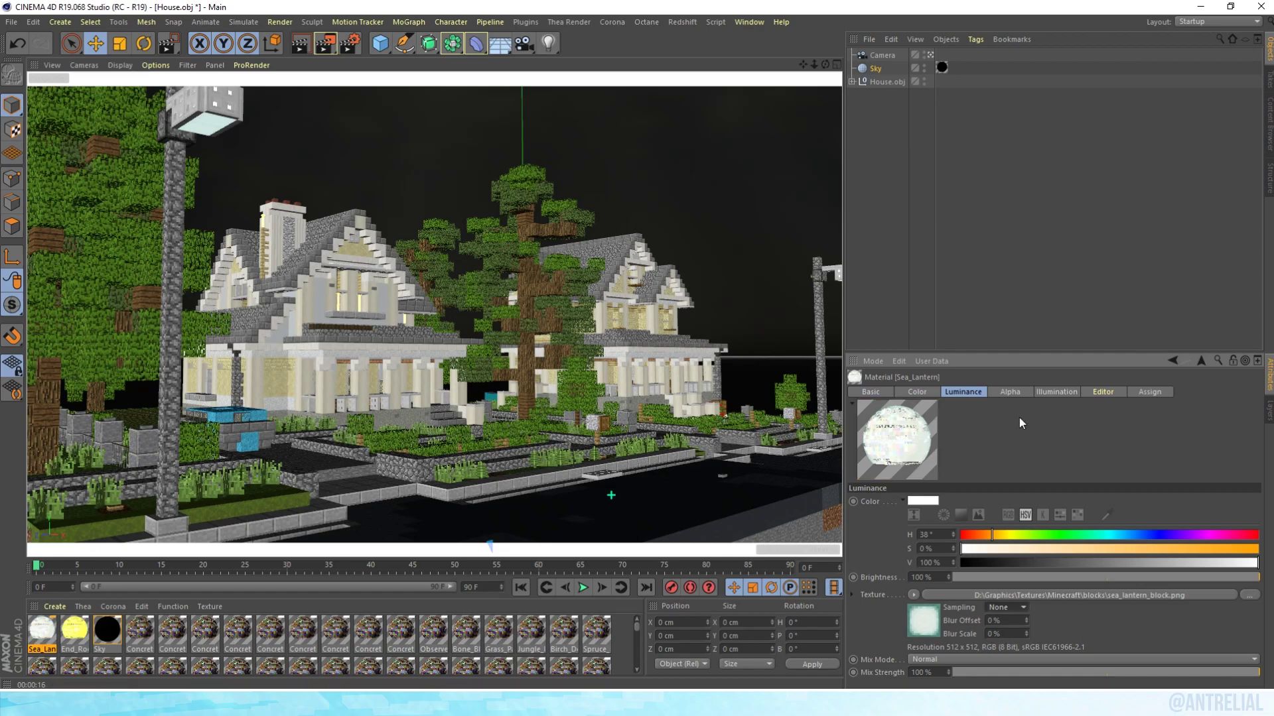
# Step: Test-render the glow, then enable GI Area Light on End_Rod and Sea_Lantern
pyautogui.click(299, 44)
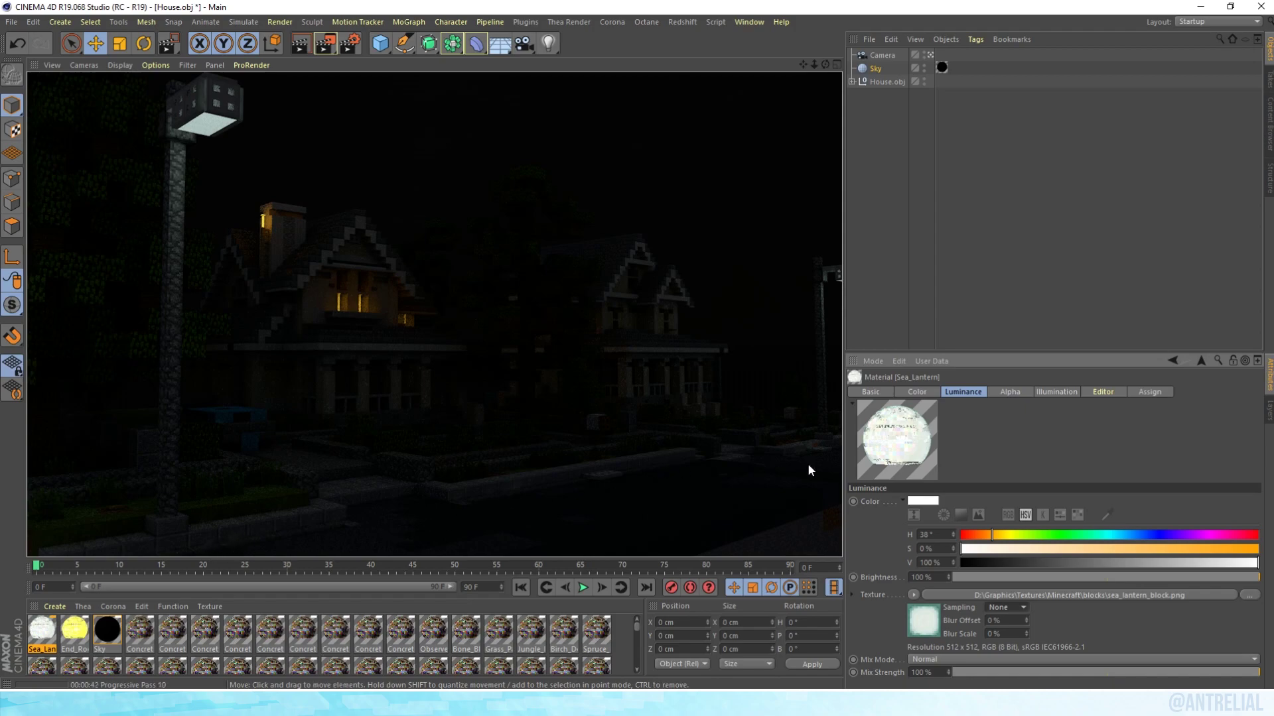
pyautogui.click(78, 644)
pyautogui.keyDown('shift'); pyautogui.click(48, 634); pyautogui.keyUp('shift')
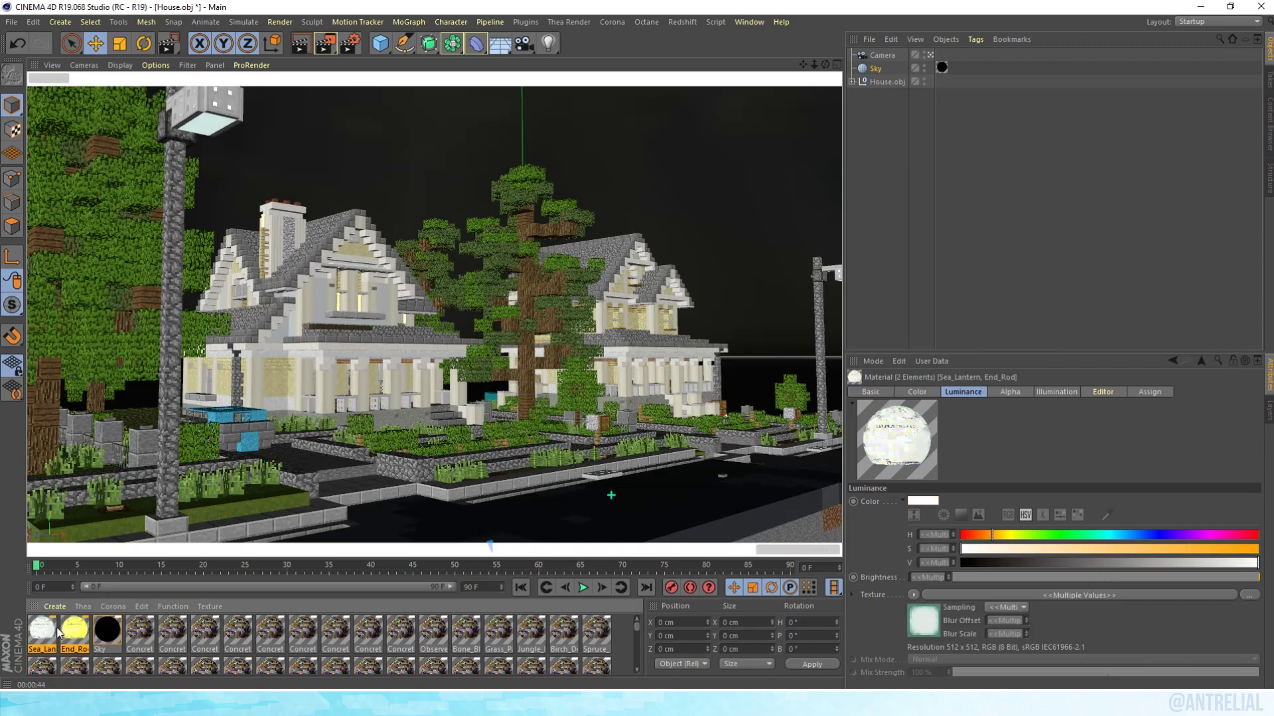
pyautogui.click(1059, 392)
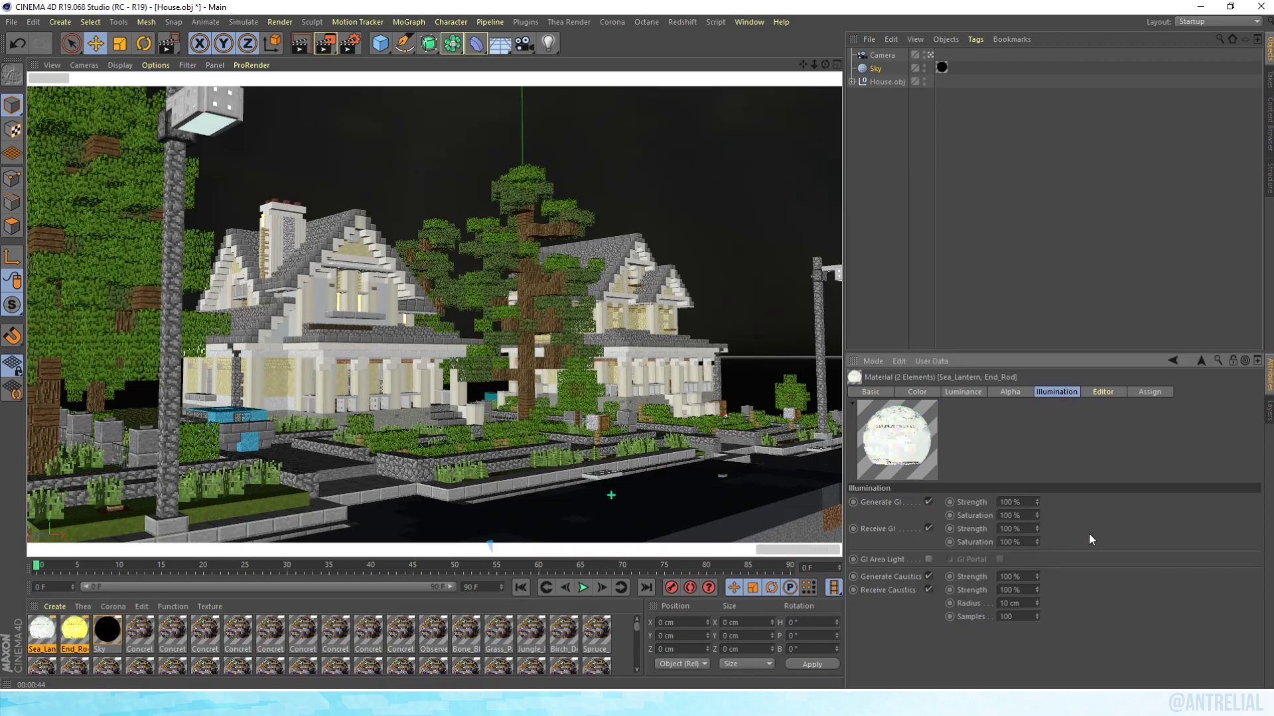
pyautogui.click(929, 560)
pyautogui.moveTo(326, 34); pyautogui.dragTo(371, 117)
pyautogui.moveTo(194, 491); pyautogui.dragTo(326, 557)
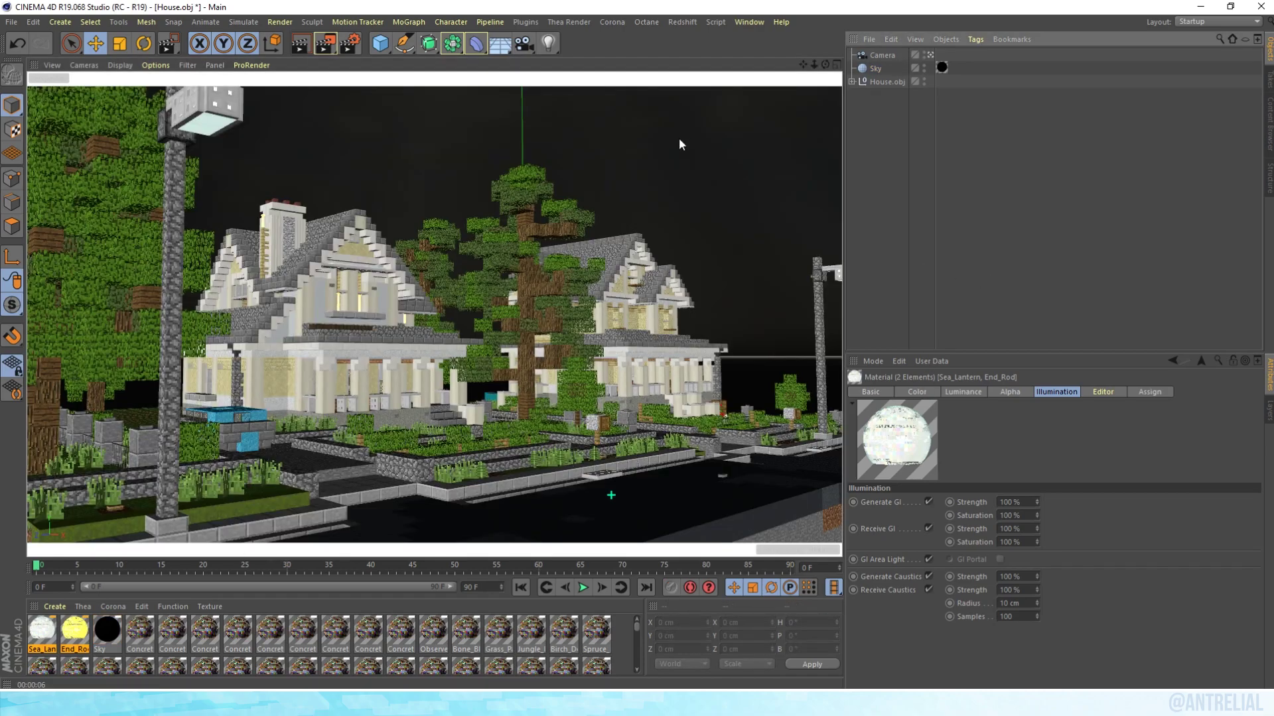
# Step: Set Sea_Lantern's Generate GI Strength to 800% and re-render the scene
pyautogui.hotkey('ctrl', 'r')
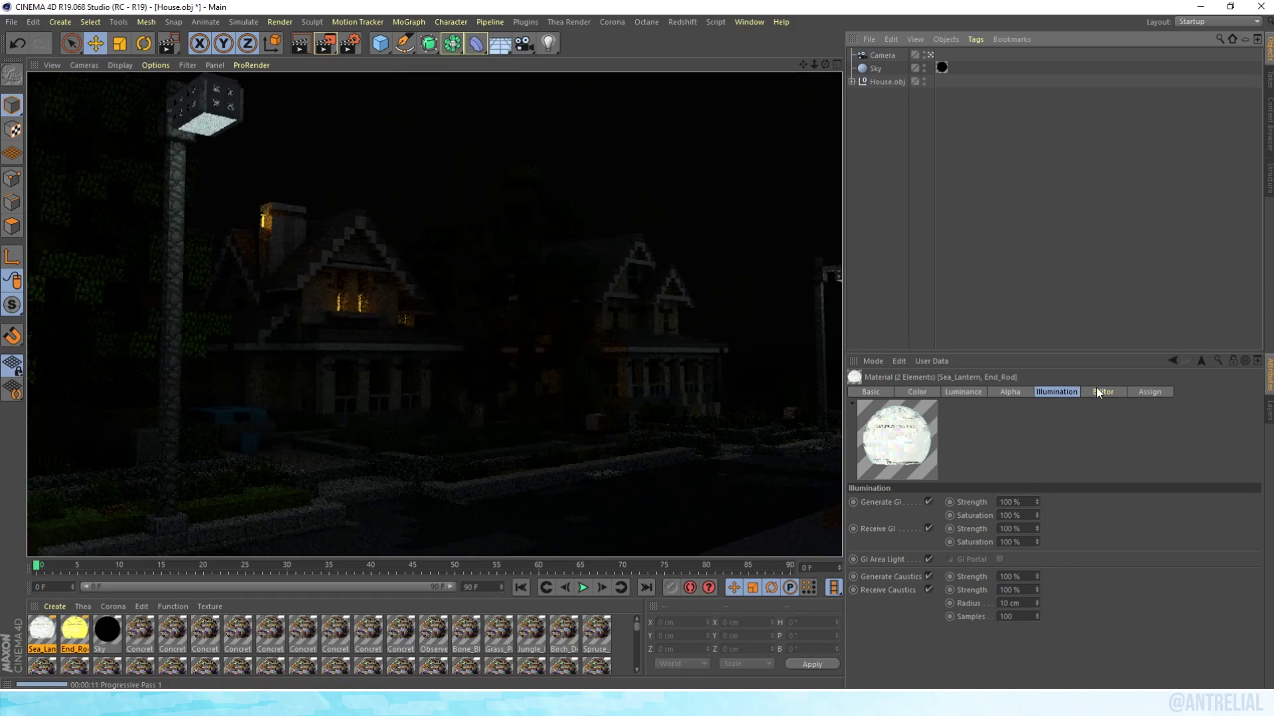
pyautogui.click(47, 631)
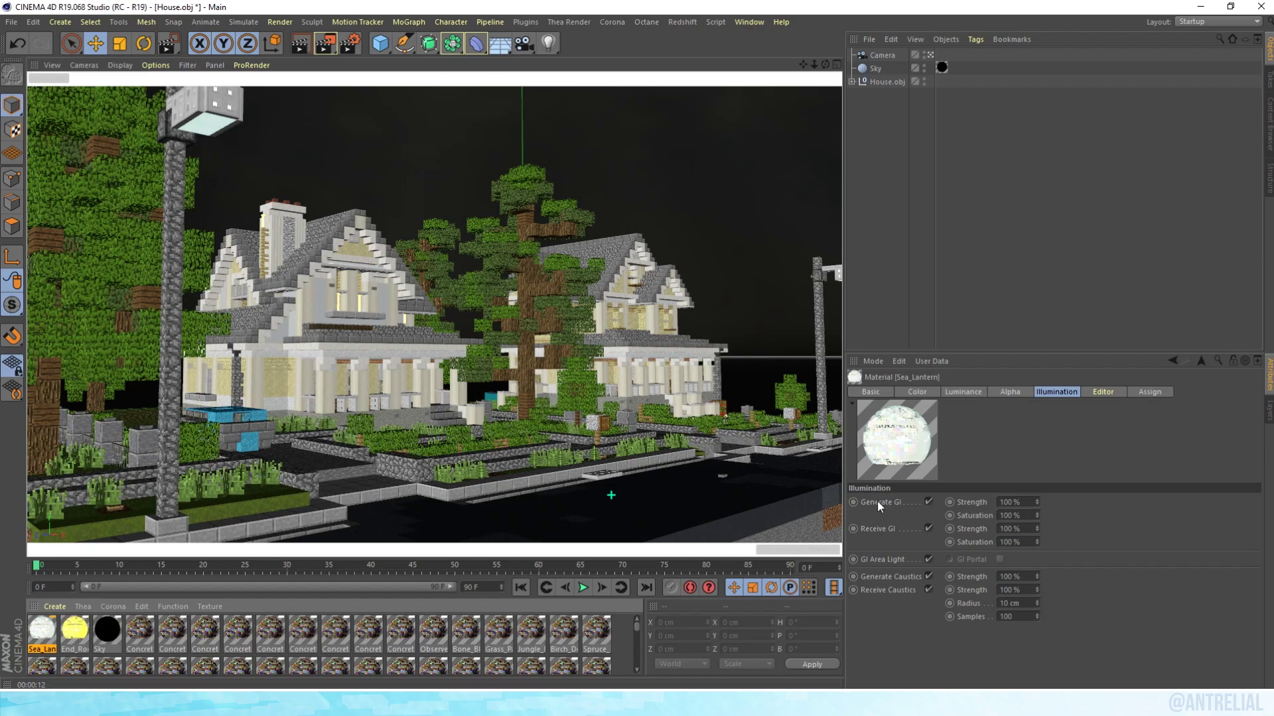
pyautogui.doubleClick(1007, 503)
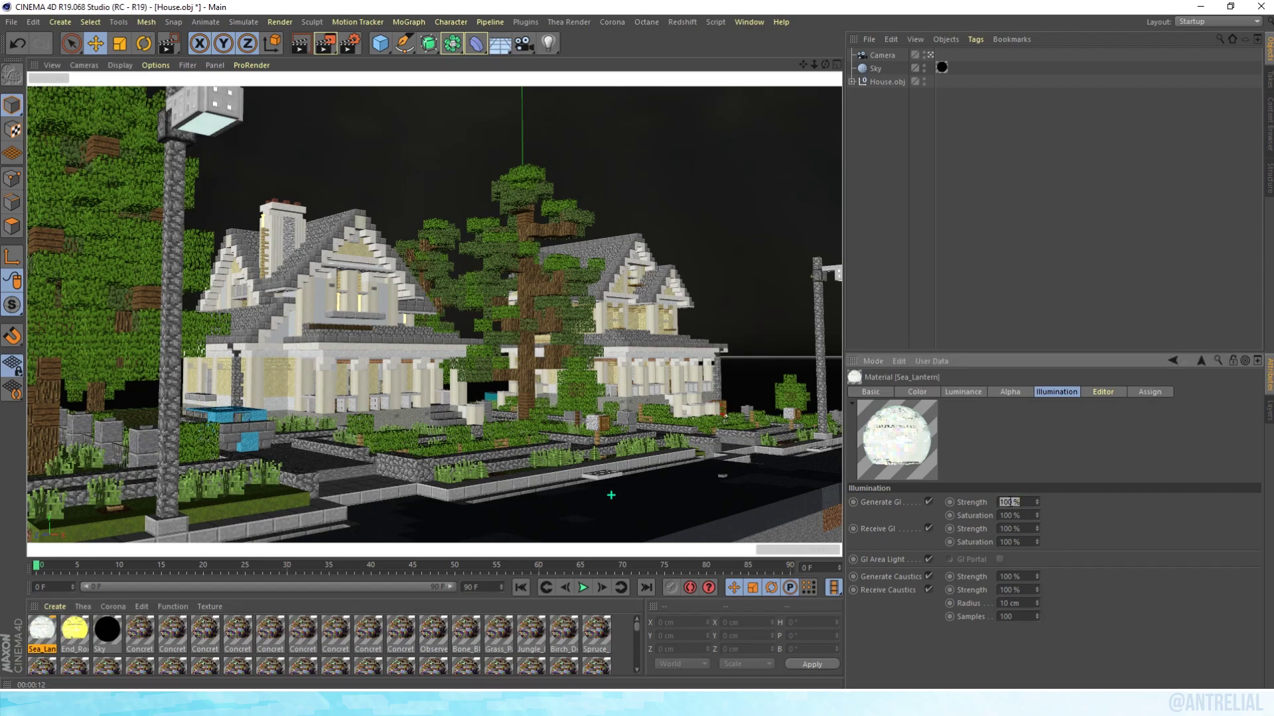
pyautogui.write('800')
pyautogui.hotkey('ctrl', 'r')
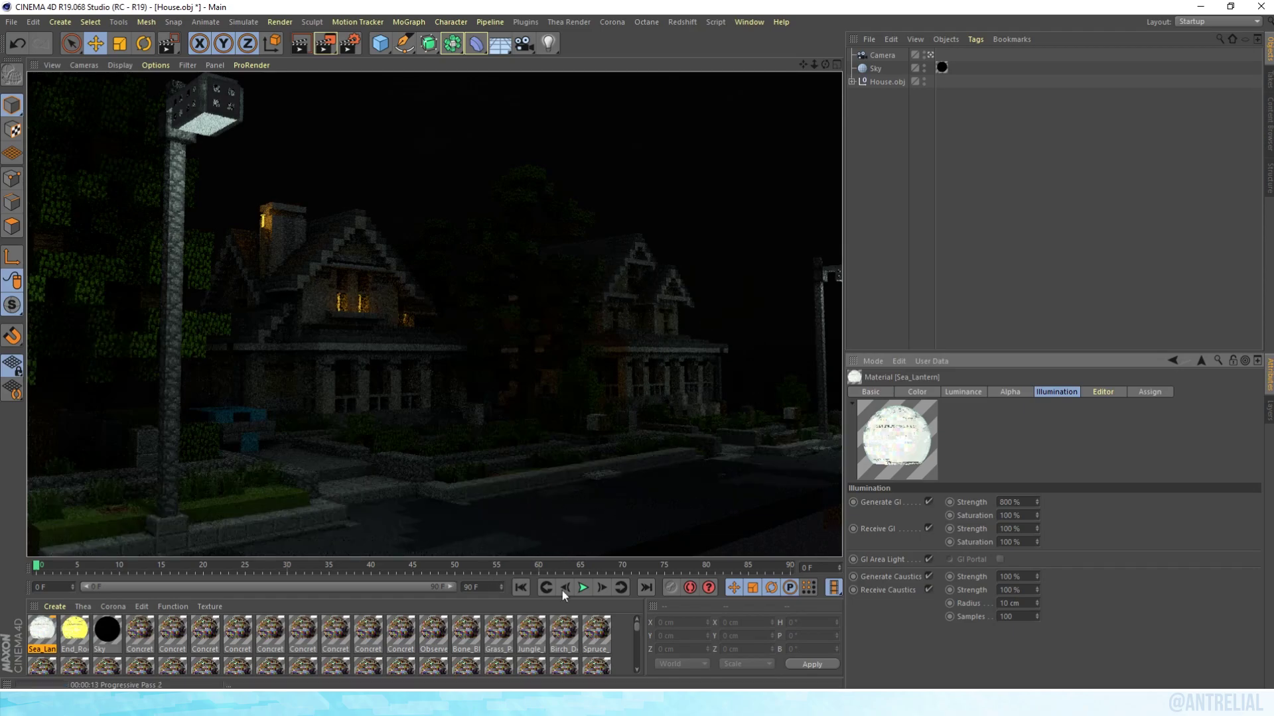
# Step: Set End_Rod's Generate GI Strength to 500% in the Material Editor
pyautogui.click(617, 619)
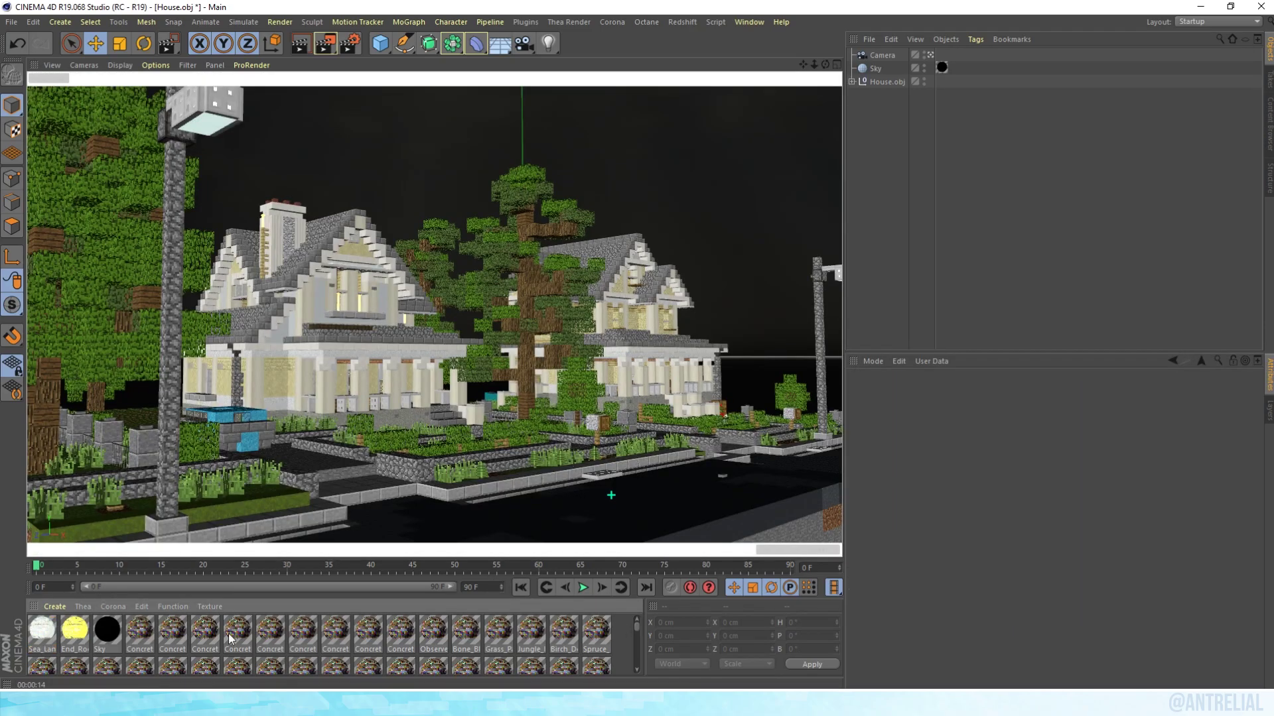
pyautogui.doubleClick(83, 634)
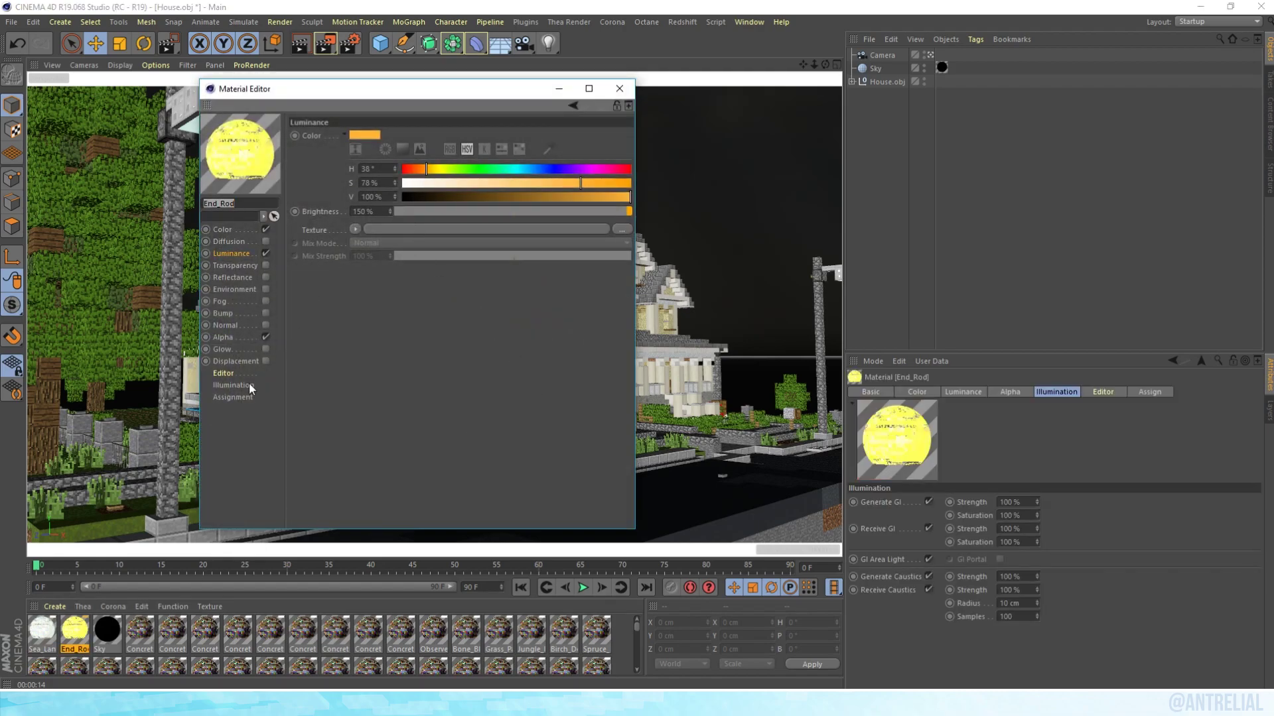
pyautogui.click(246, 384)
pyautogui.moveTo(349, 91); pyautogui.dragTo(910, 141)
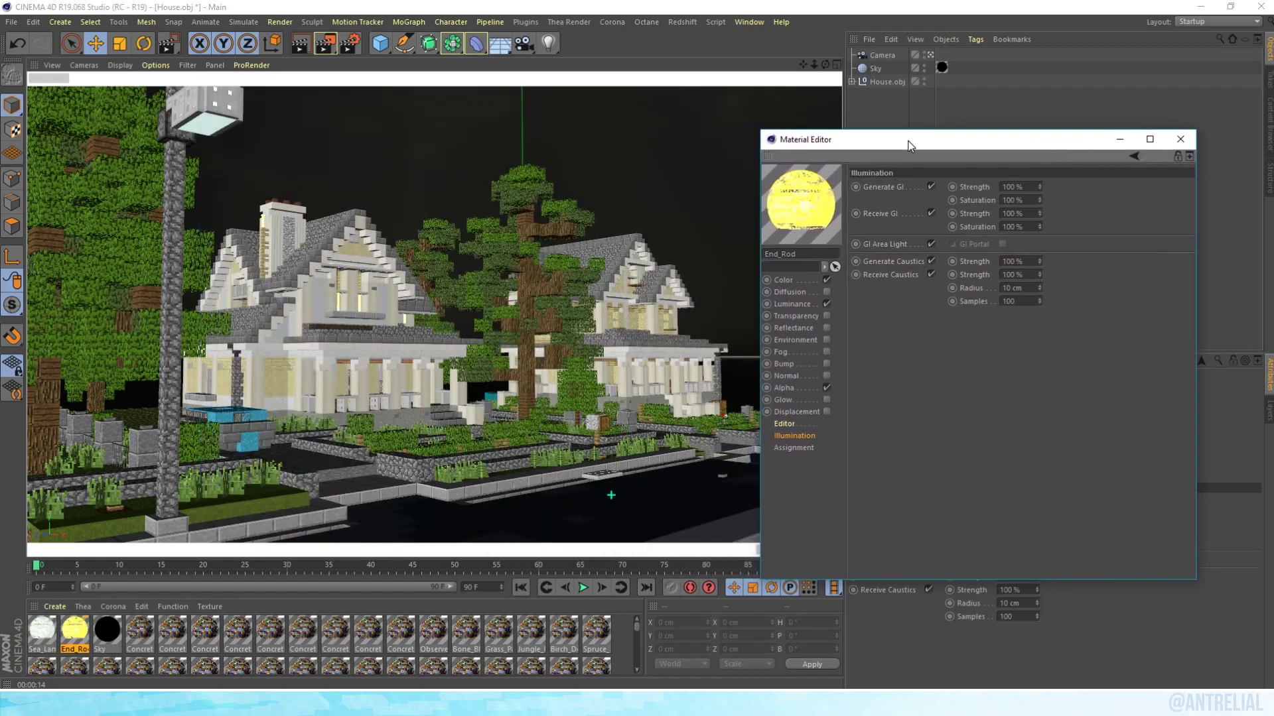
pyautogui.click(1023, 186)
pyautogui.write('5000')
pyautogui.press('Return')
# Step: Test End_Rod's GI saturation at 0% and then 500%, re-rendering each time
pyautogui.click(1020, 201)
pyautogui.doubleClick(1020, 201)
pyautogui.write('0')
pyautogui.press('Return')
pyautogui.click(300, 43)
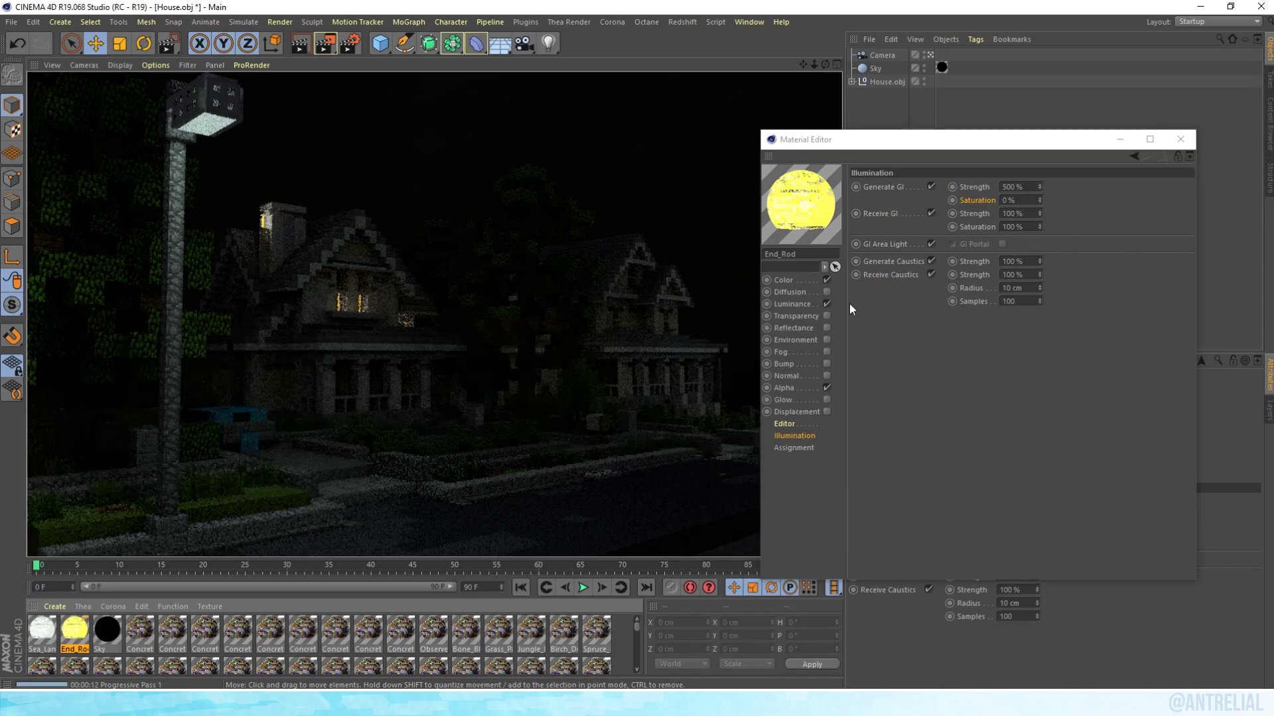
pyautogui.click(1027, 203)
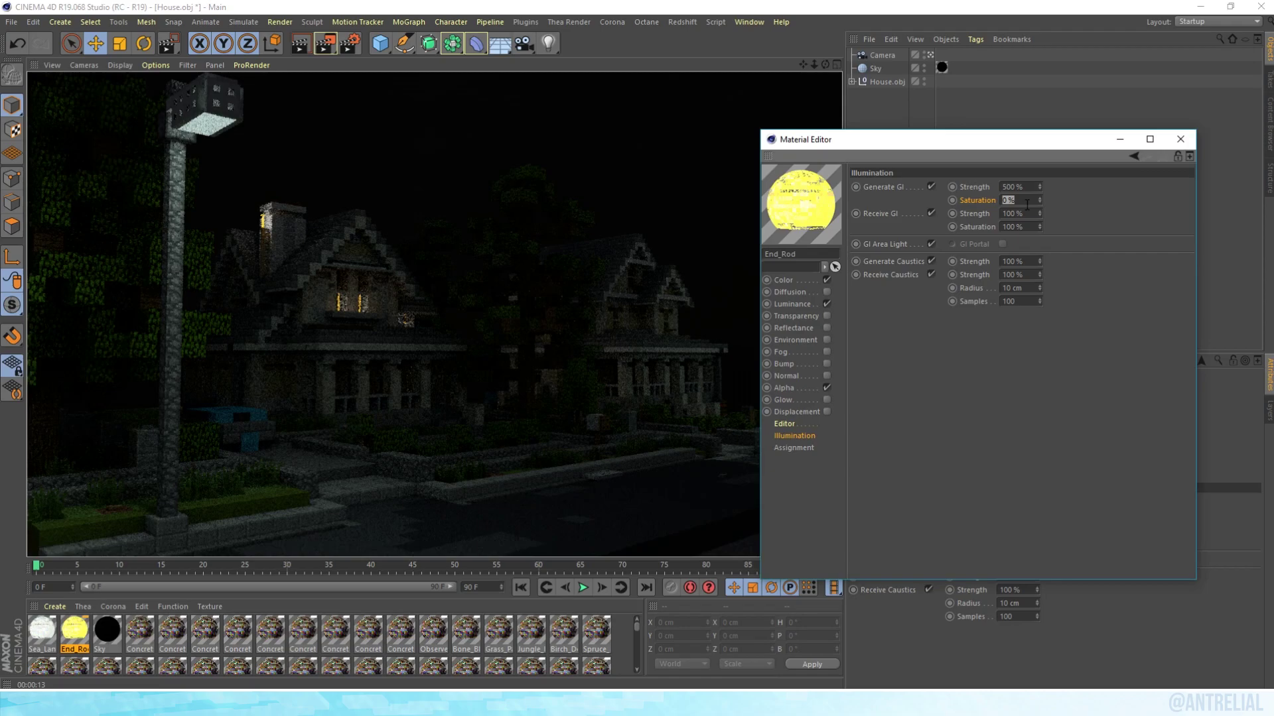
pyautogui.write('500')
pyautogui.press('Return')
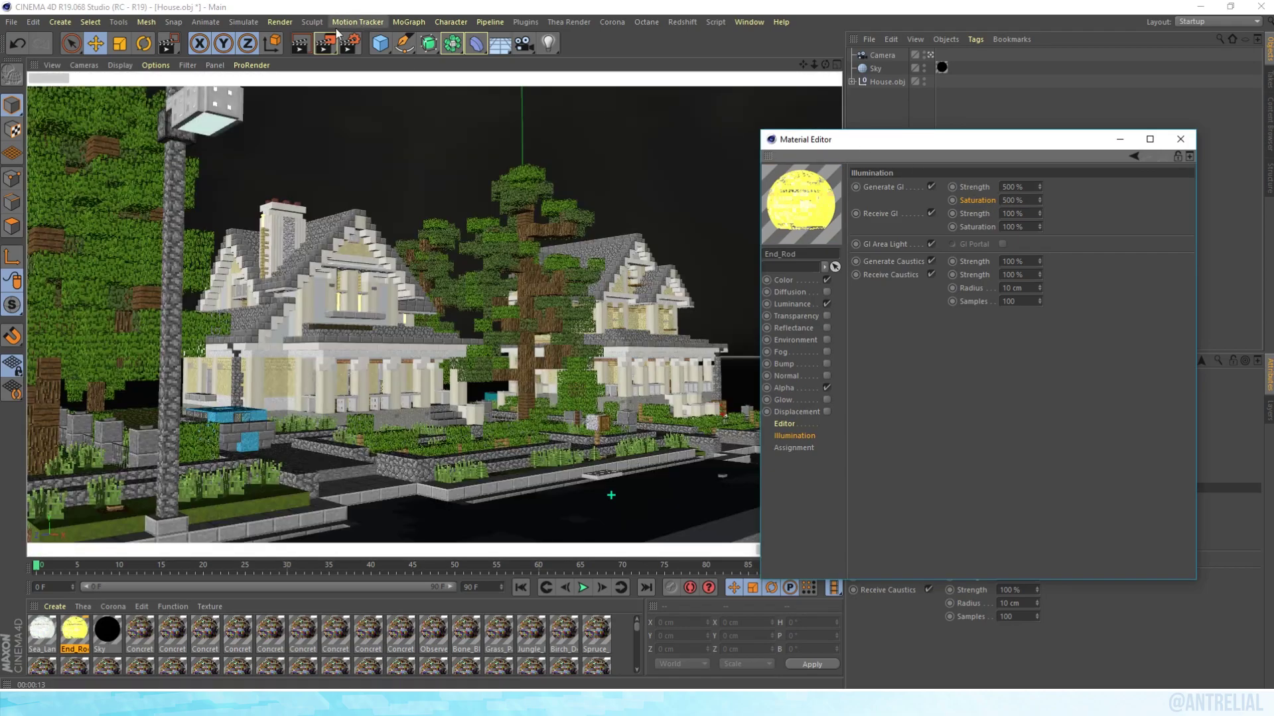
pyautogui.click(368, 5)
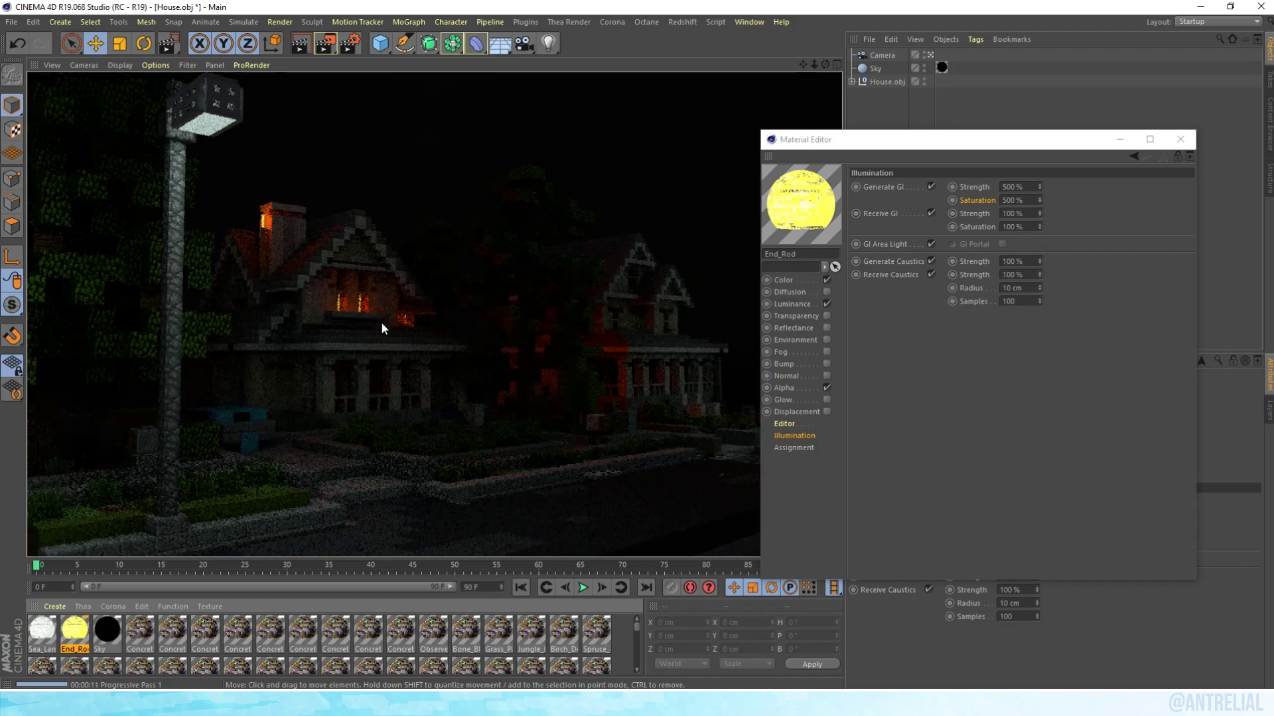
# Step: Reset End_Rod's GI saturation to 100% and close the Material Editor
pyautogui.doubleClick(1013, 200)
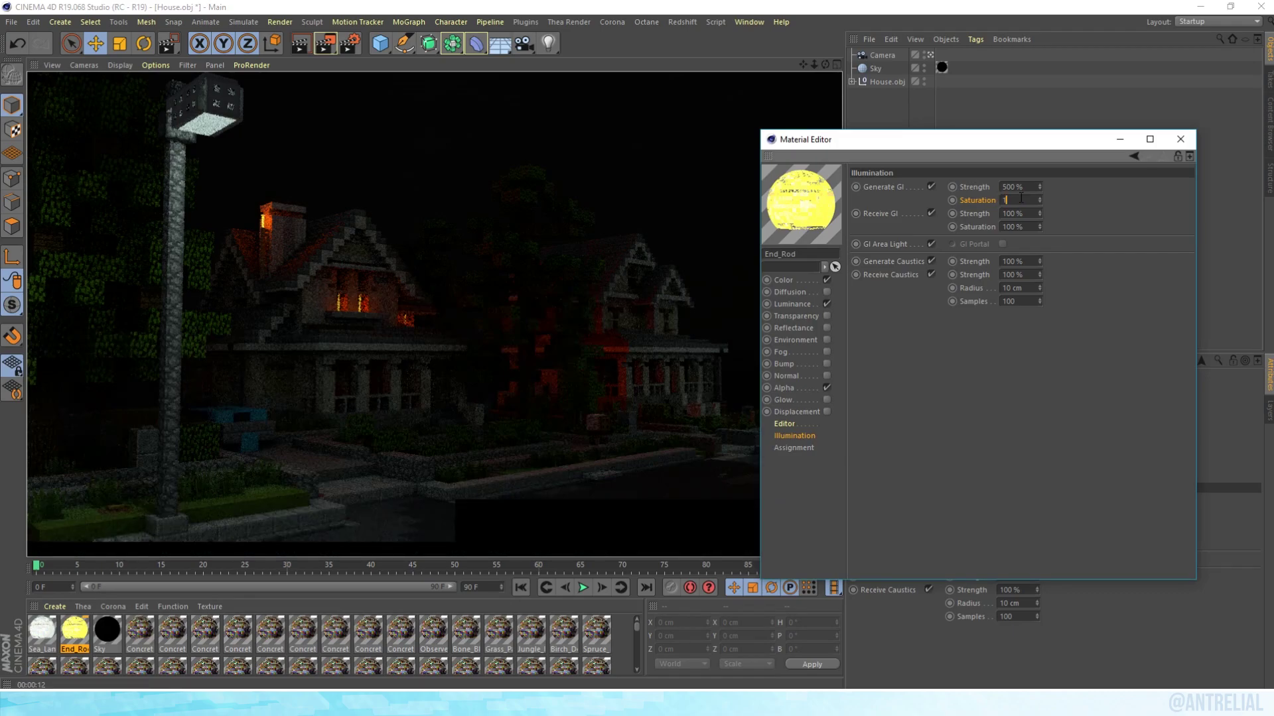
pyautogui.write('100')
pyautogui.press('Return')
pyautogui.click(1180, 139)
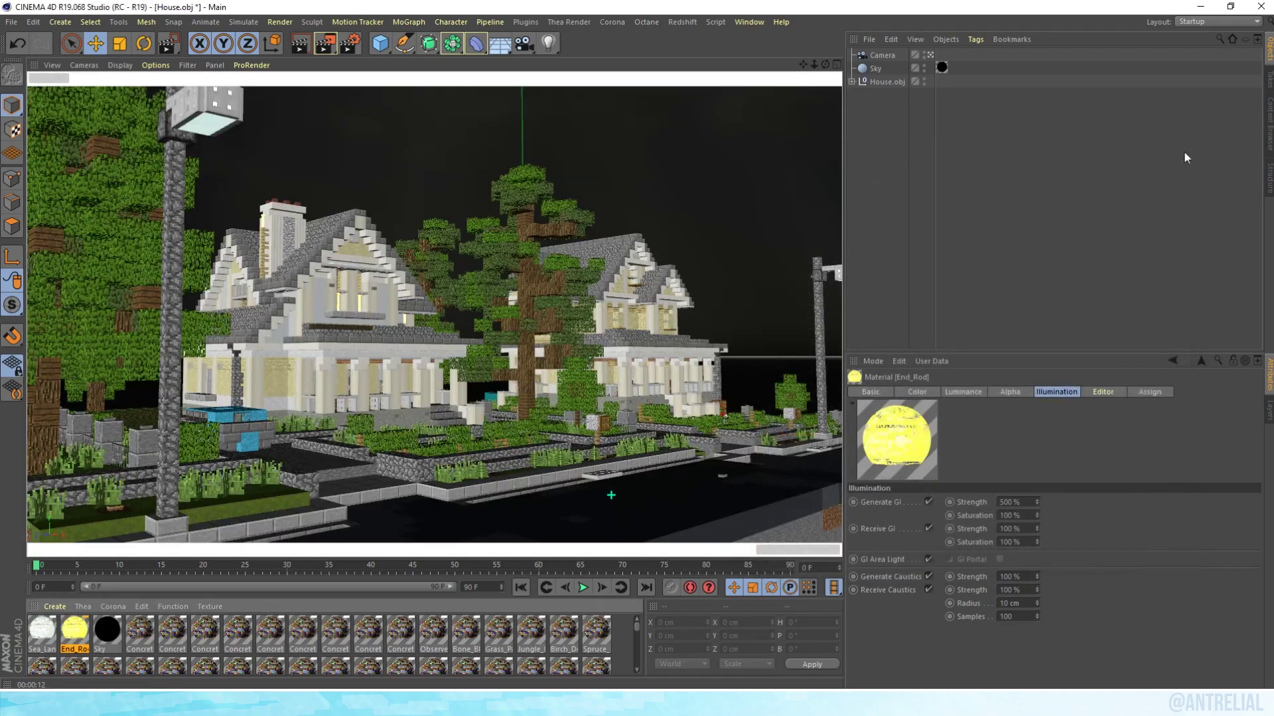
pyautogui.click(624, 634)
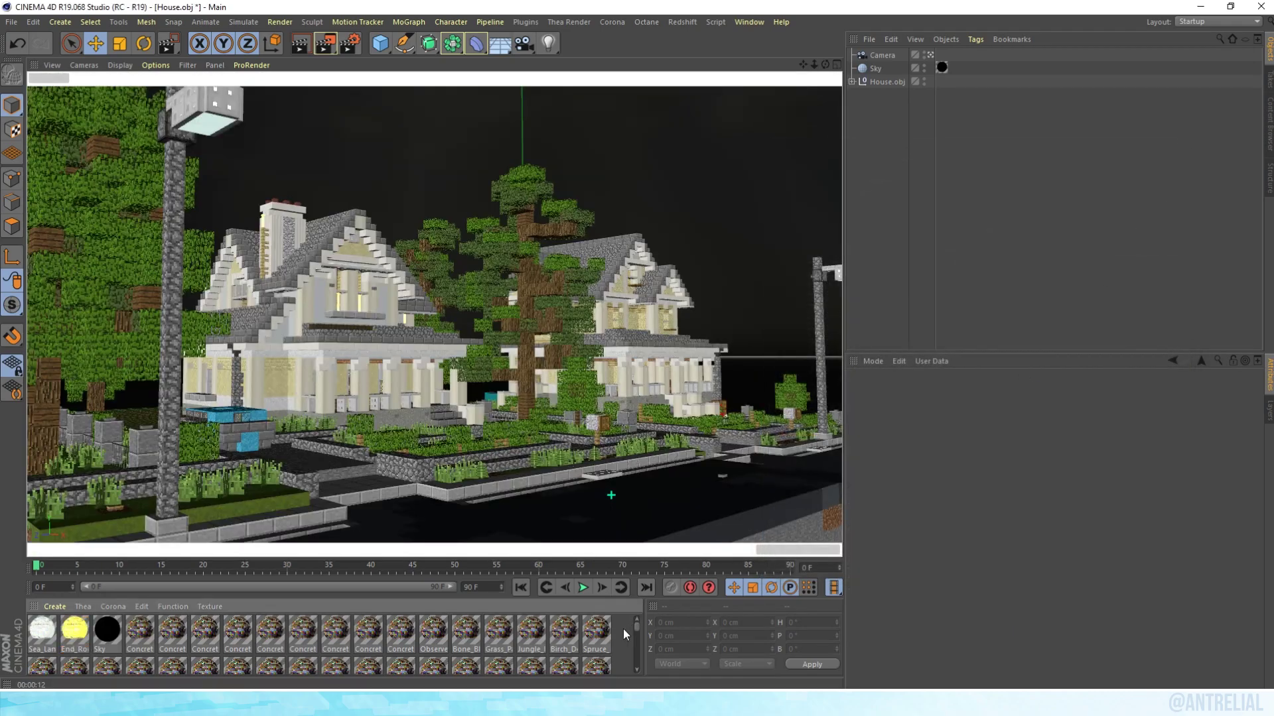
# Step: Set Sea_Lantern's luminance to cyan (H 194°, S 82%) with 56% texture mix strength
pyautogui.doubleClick(51, 641)
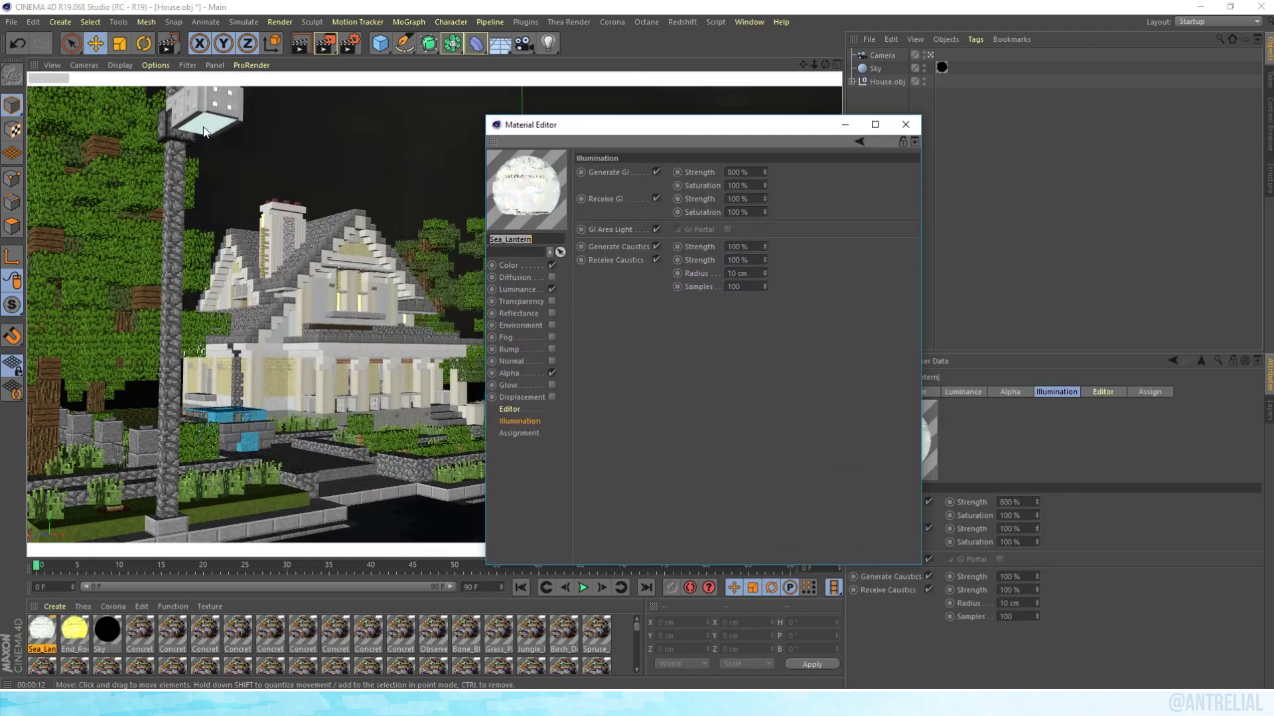
pyautogui.click(518, 290)
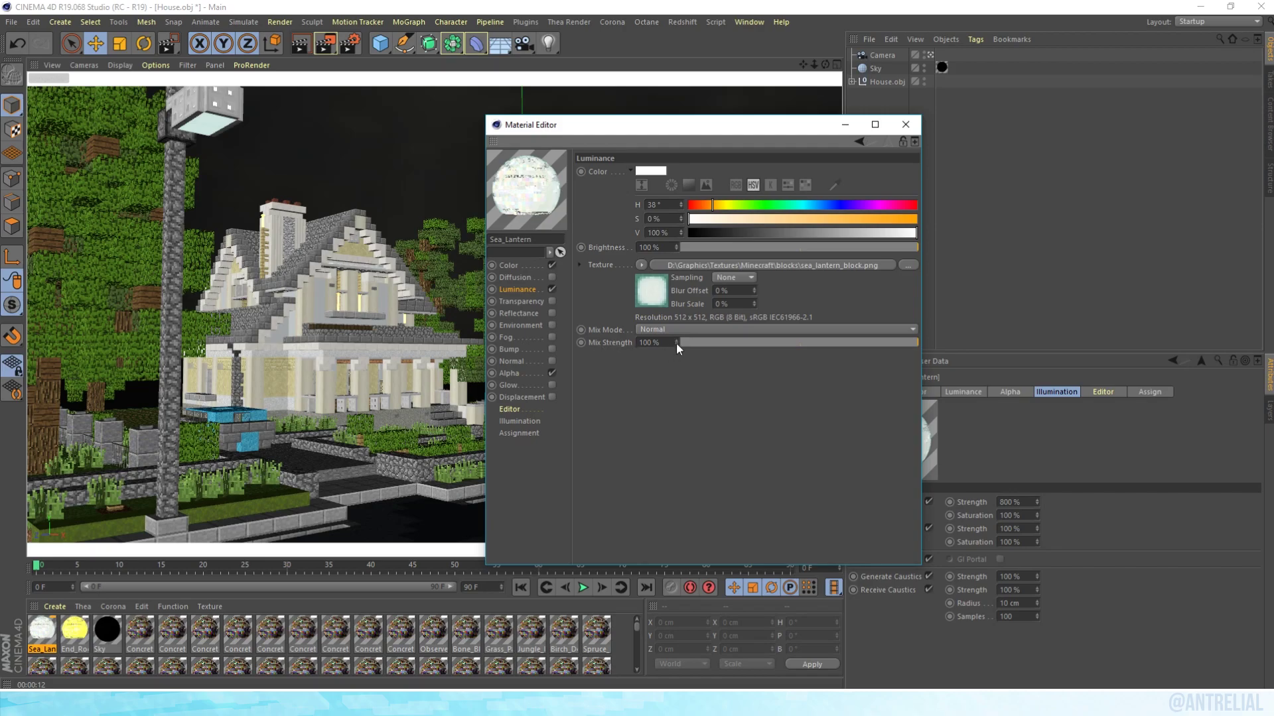
pyautogui.moveTo(675, 344); pyautogui.dragTo(674, 344)
pyautogui.moveTo(711, 205); pyautogui.dragTo(811, 205)
pyautogui.click(874, 220)
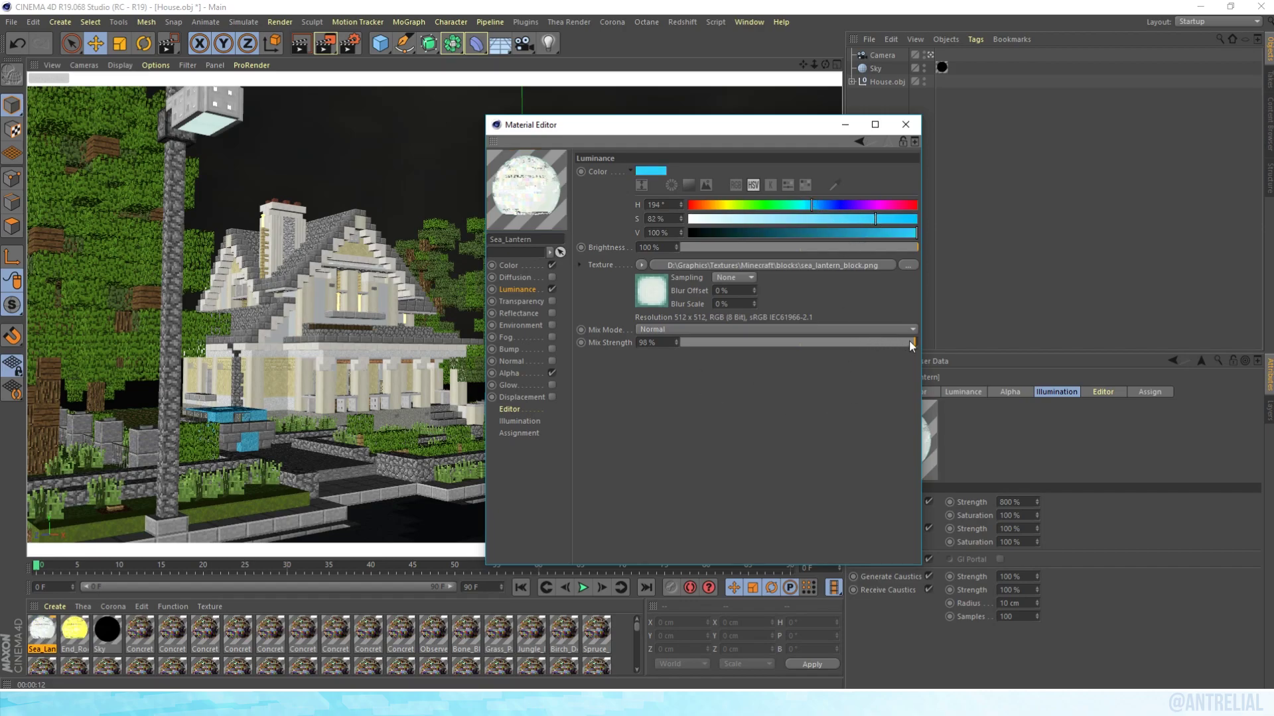
pyautogui.moveTo(874, 344); pyautogui.dragTo(814, 340)
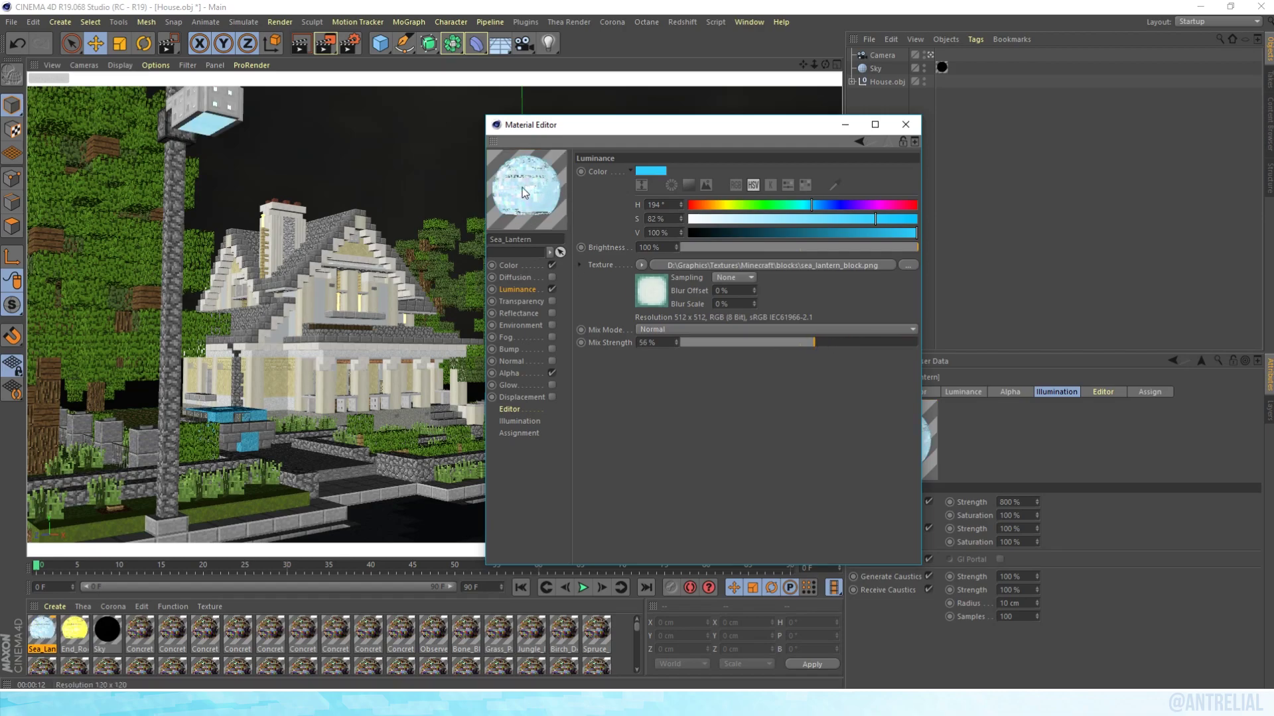
# Step: Close the Material Editor and run a test render of the night scene
pyautogui.click(905, 124)
pyautogui.click(300, 43)
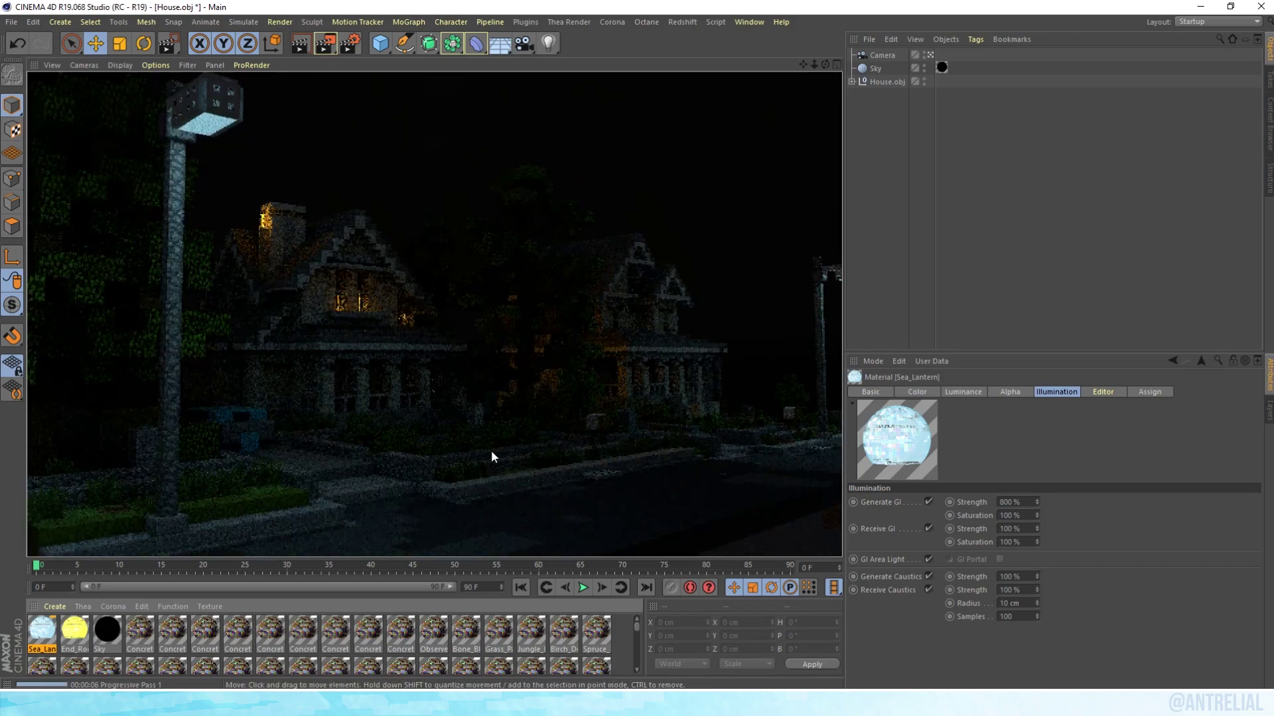
pyautogui.click(624, 635)
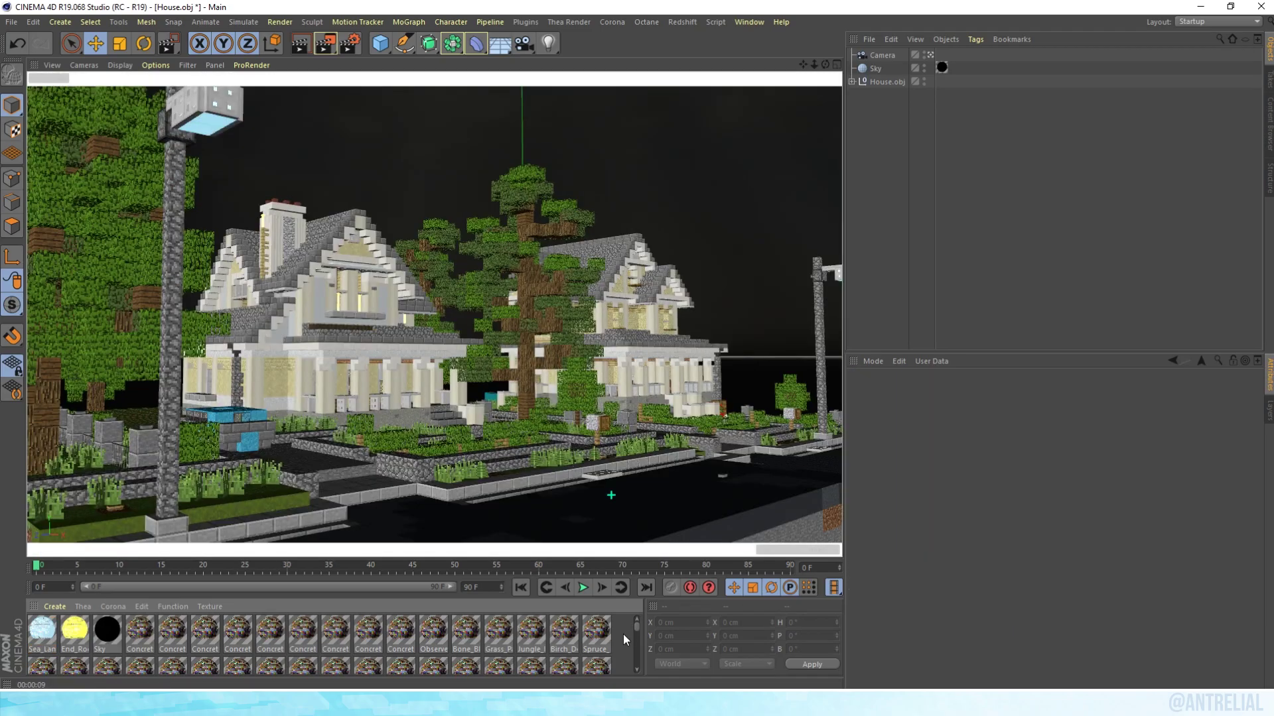